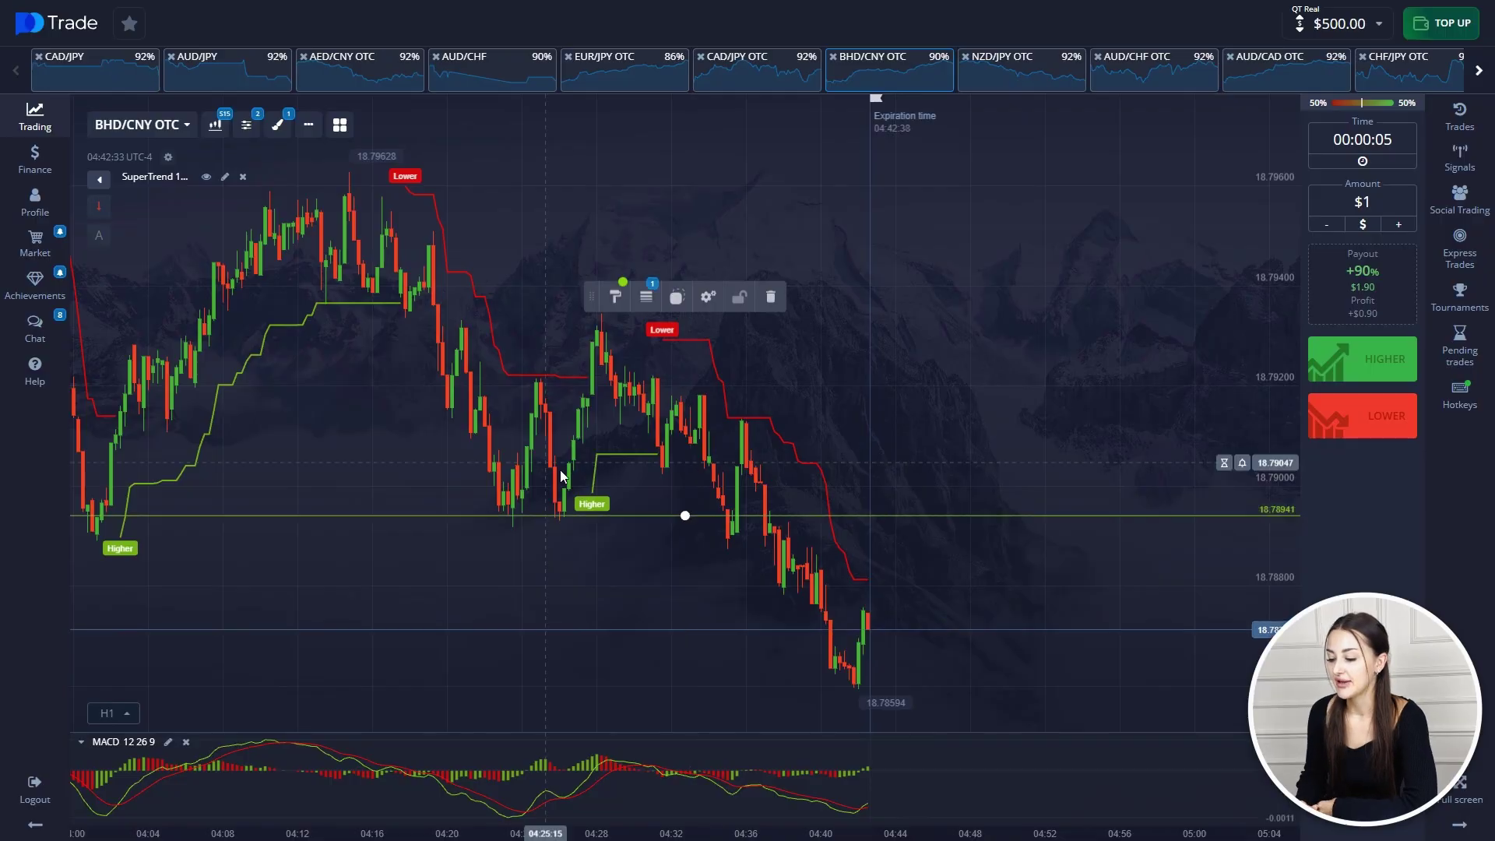
# Shift the BHD/CNY OTC chart to bring earlier candles into view.
pyautogui.moveTo(559, 470); pyautogui.dragTo(695, 472)
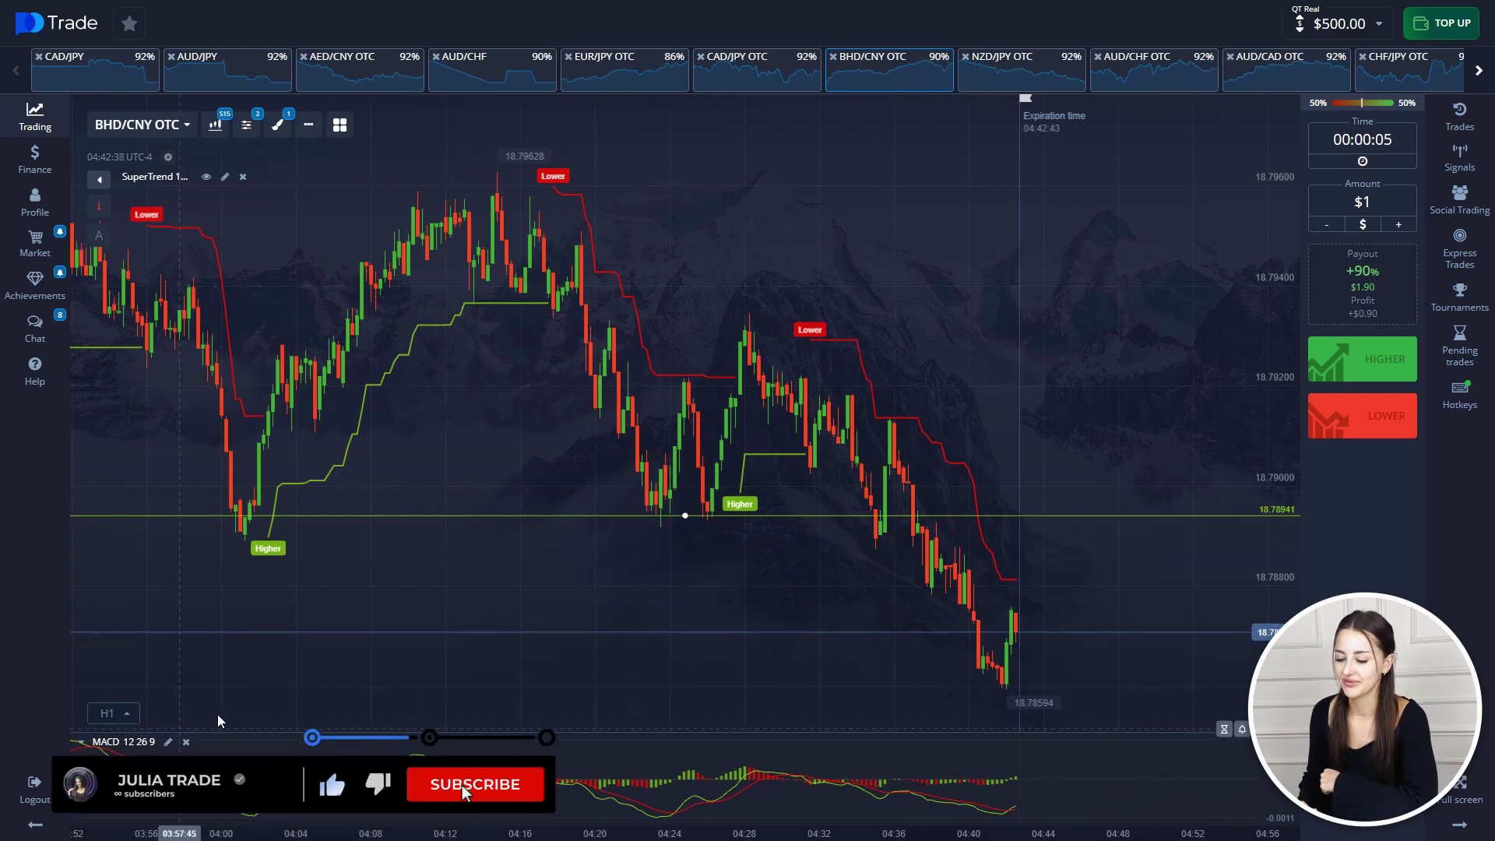
# Capture the chart area and draw a red box around the latest MACD crossover.
pyautogui.moveTo(787, 648); pyautogui.dragTo(703, 577)
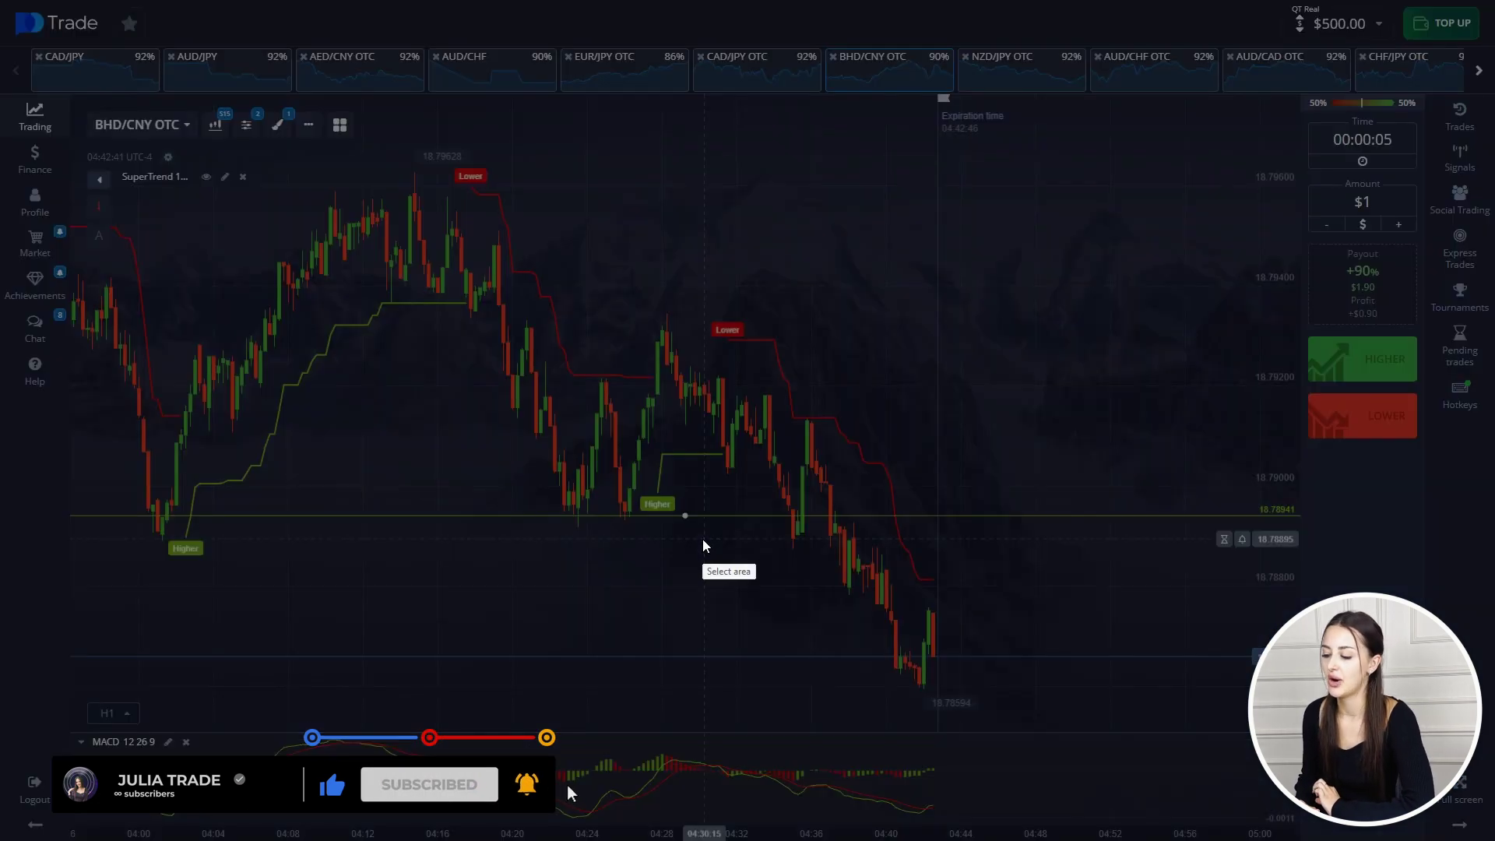
pyautogui.moveTo(294, 134); pyautogui.dragTo(1159, 833)
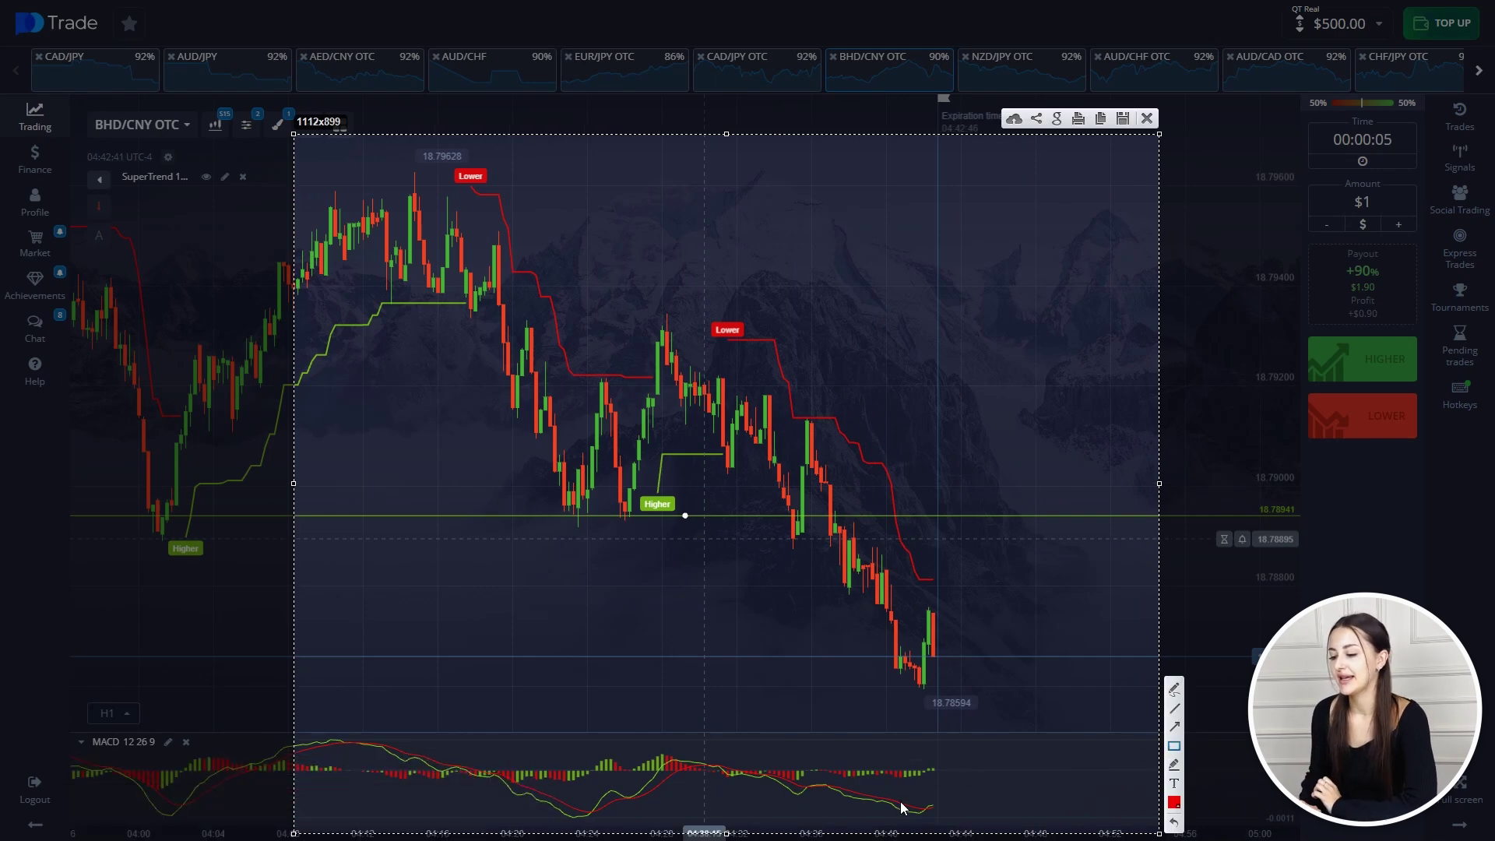
pyautogui.moveTo(903, 803); pyautogui.dragTo(896, 794)
pyautogui.moveTo(963, 835); pyautogui.dragTo(963, 834)
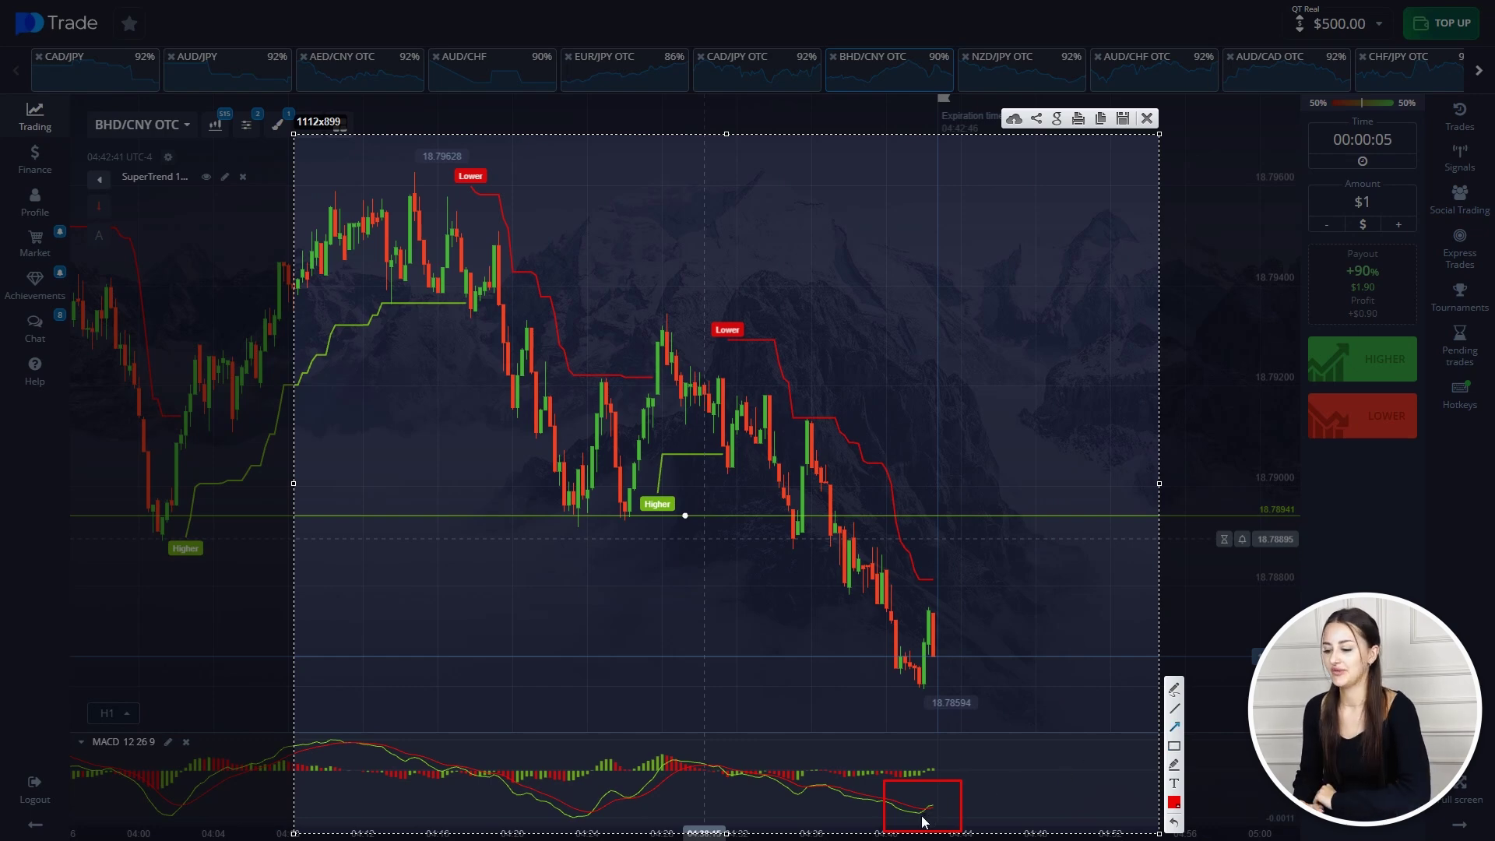
# Draw upward arrows from the crossover and last candle, plus one along the MACD zero line.
pyautogui.moveTo(924, 822); pyautogui.dragTo(944, 791)
pyautogui.moveTo(997, 623); pyautogui.dragTo(996, 623)
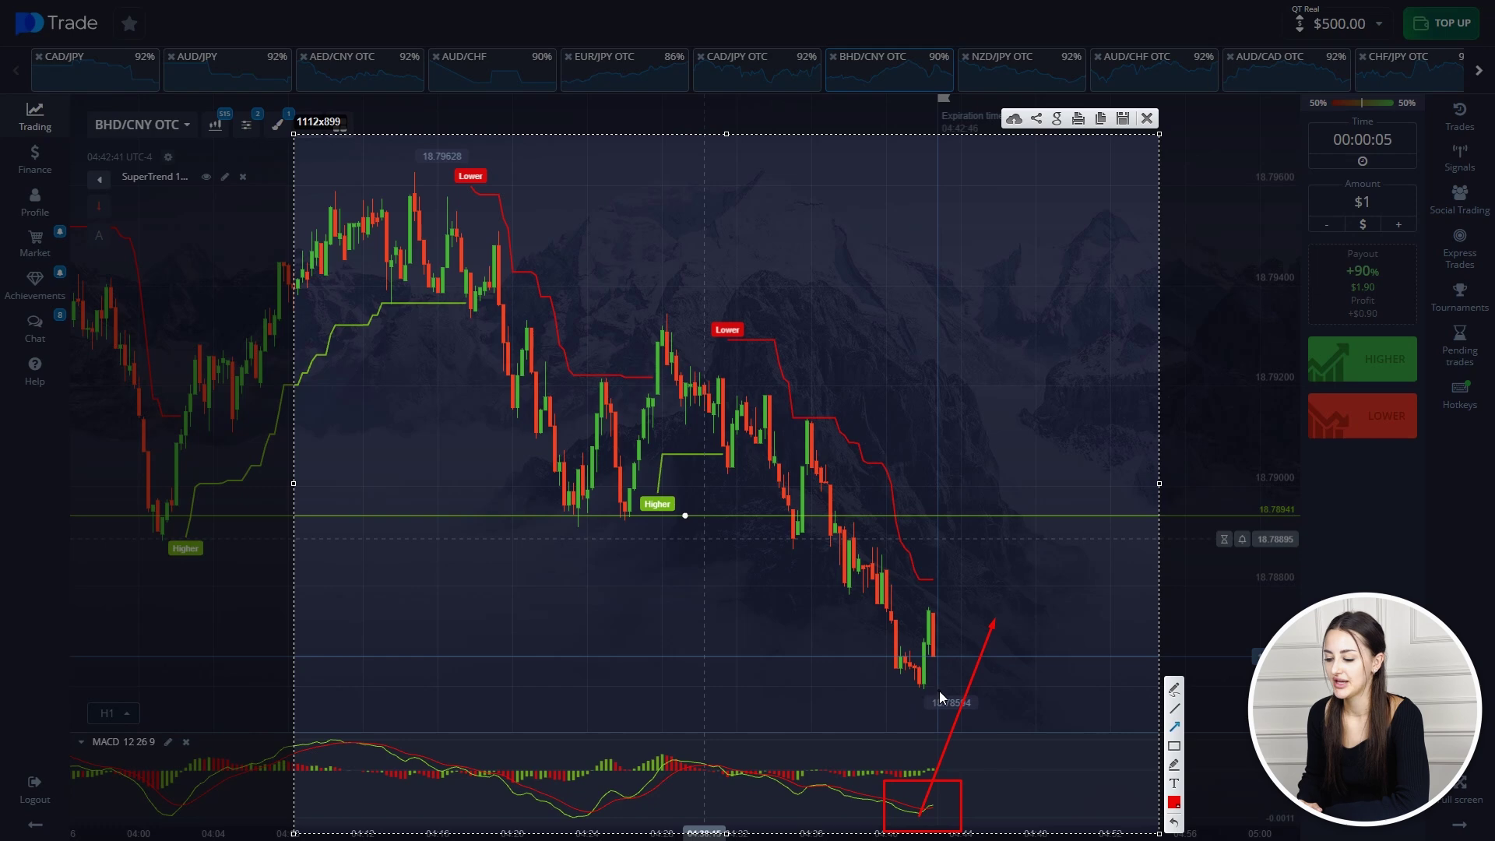
pyautogui.moveTo(941, 697); pyautogui.dragTo(926, 693)
pyautogui.moveTo(949, 523); pyautogui.dragTo(949, 523)
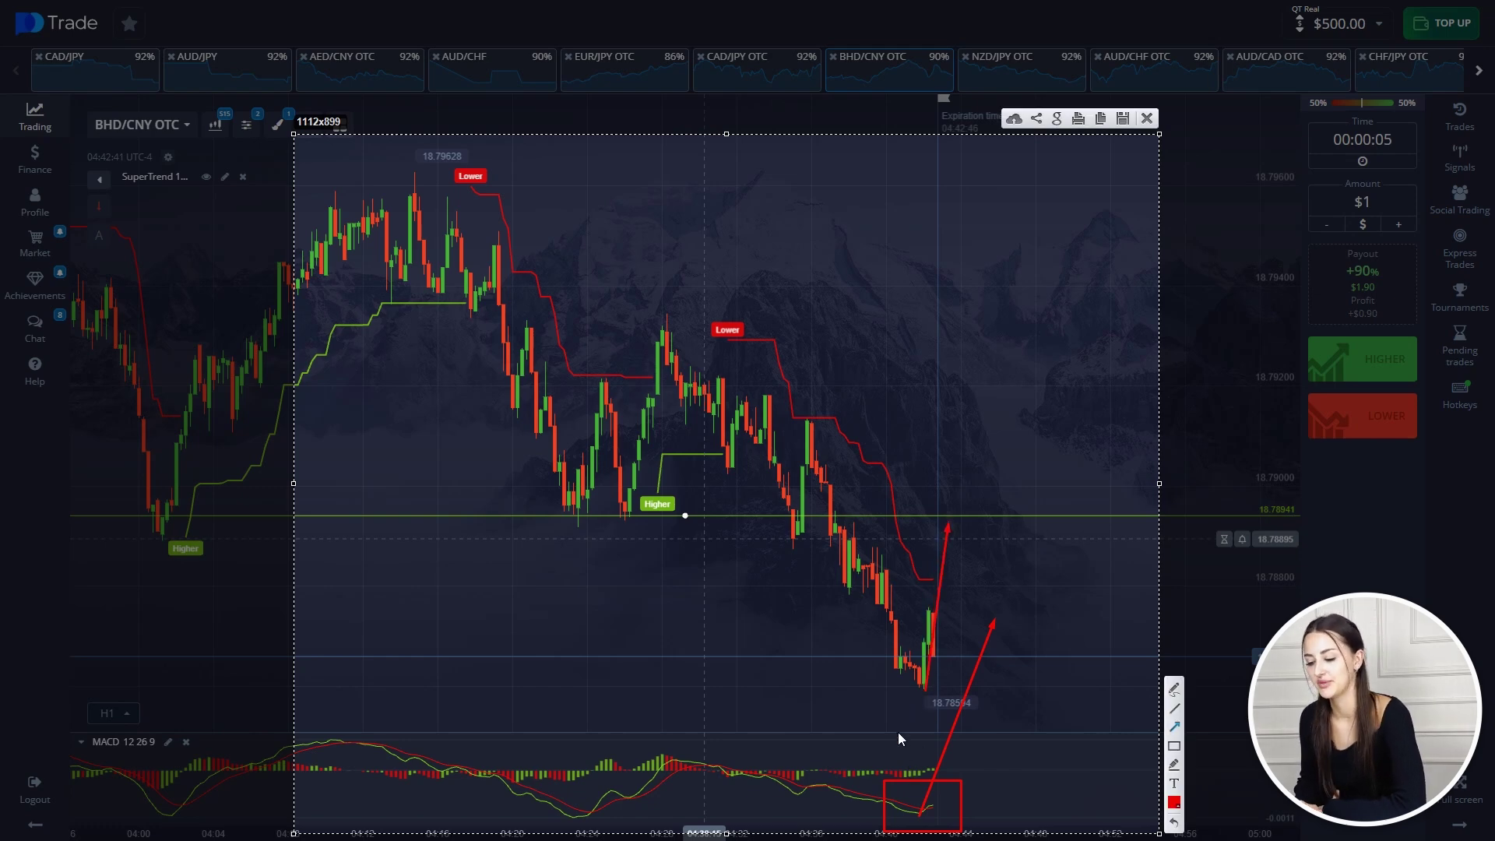
pyautogui.moveTo(900, 735)
pyautogui.mouseDown()
pyautogui.moveTo(935, 785)
pyautogui.moveTo(926, 777)
pyautogui.moveTo(986, 777)
pyautogui.mouseUp()
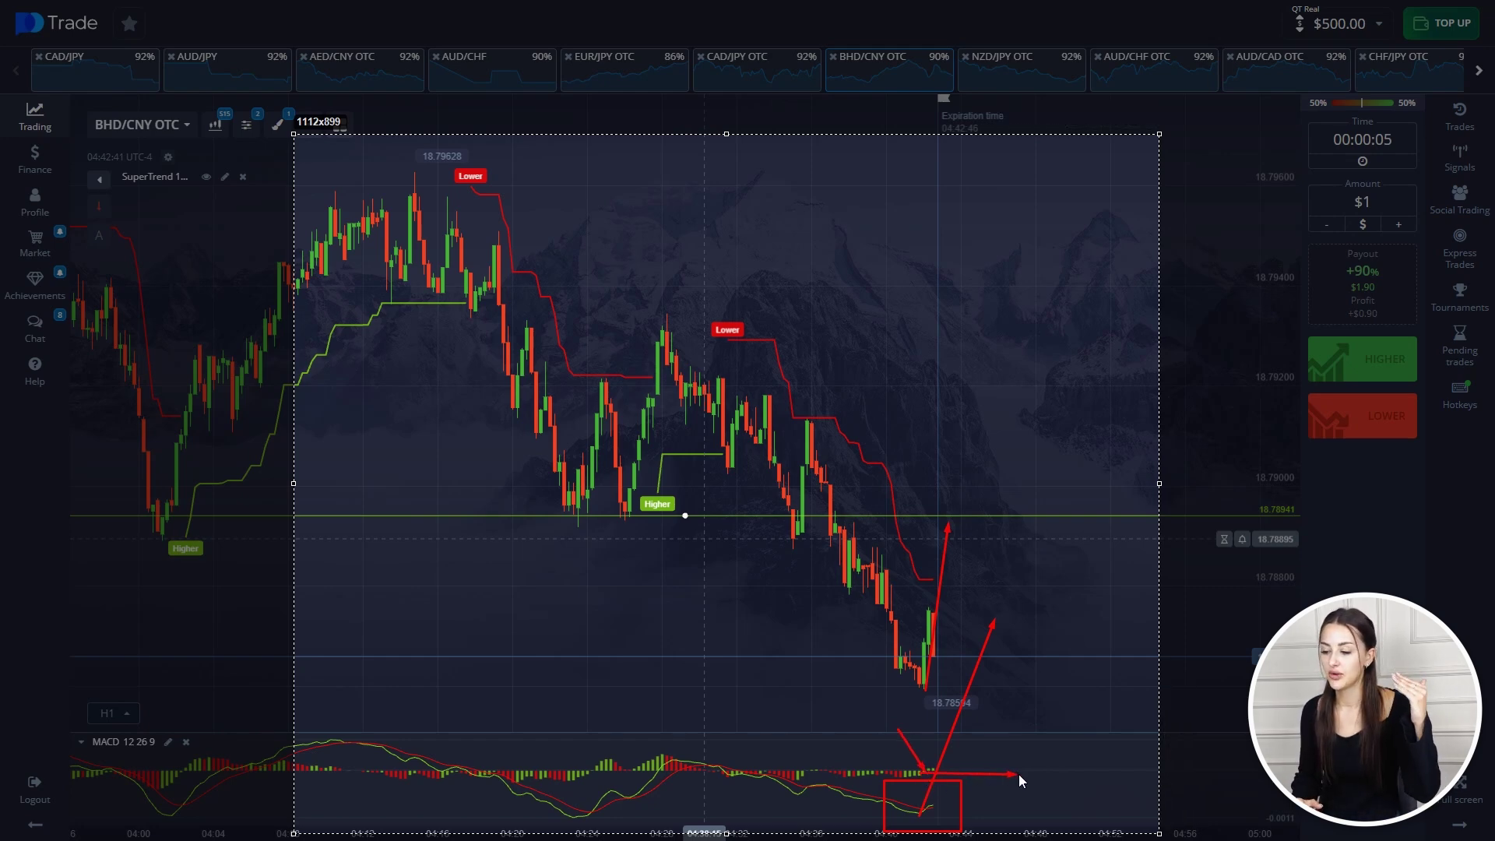
pyautogui.moveTo(1016, 774); pyautogui.dragTo(1015, 774)
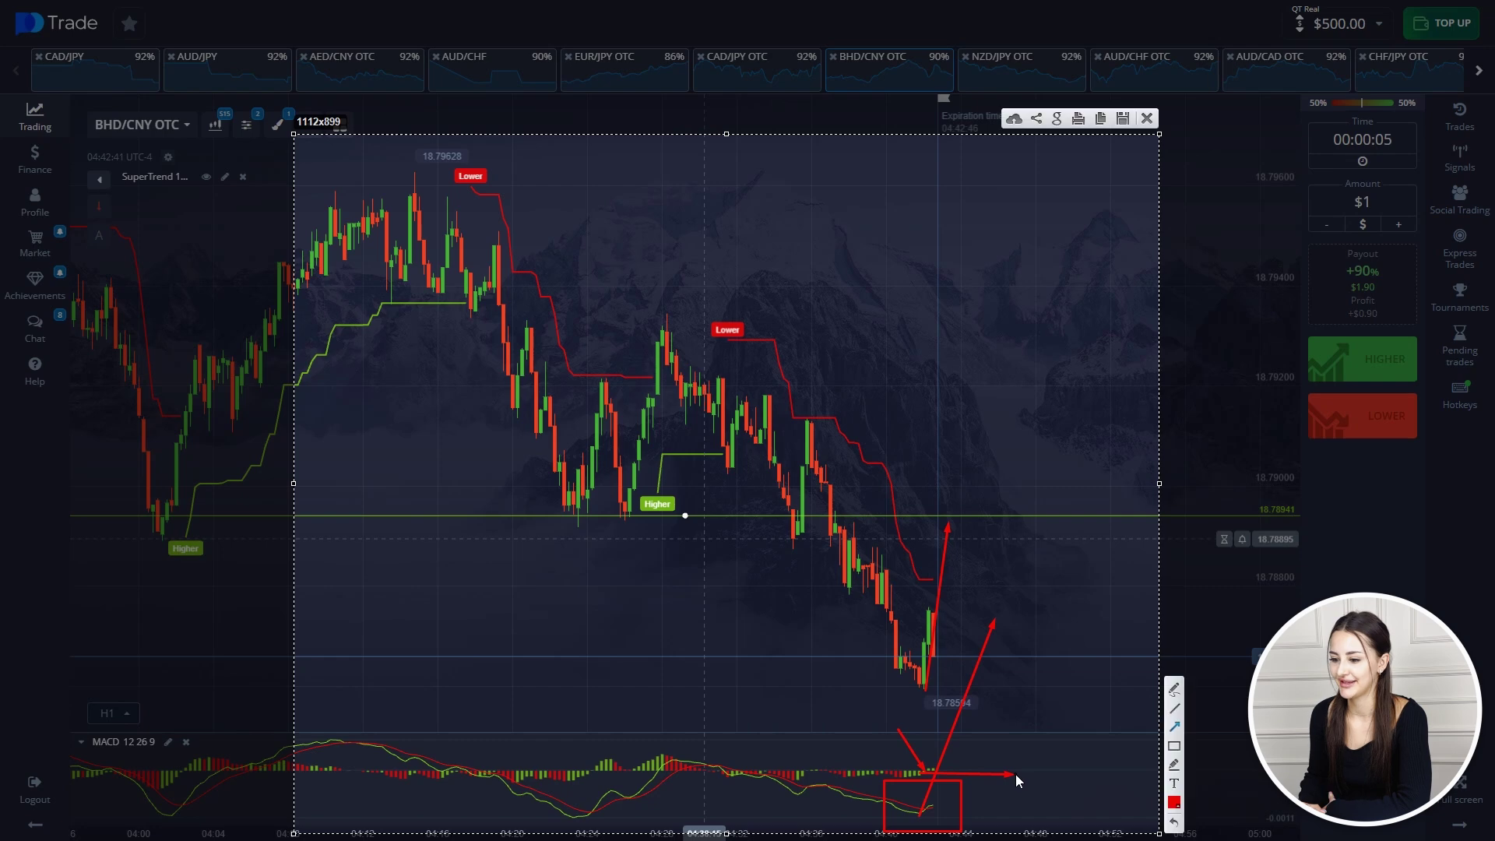
pyautogui.click(1149, 120)
pyautogui.click(1363, 139)
# Set the trade expiry to one minute (M1) and check the chart-type settings.
pyautogui.click(1179, 254)
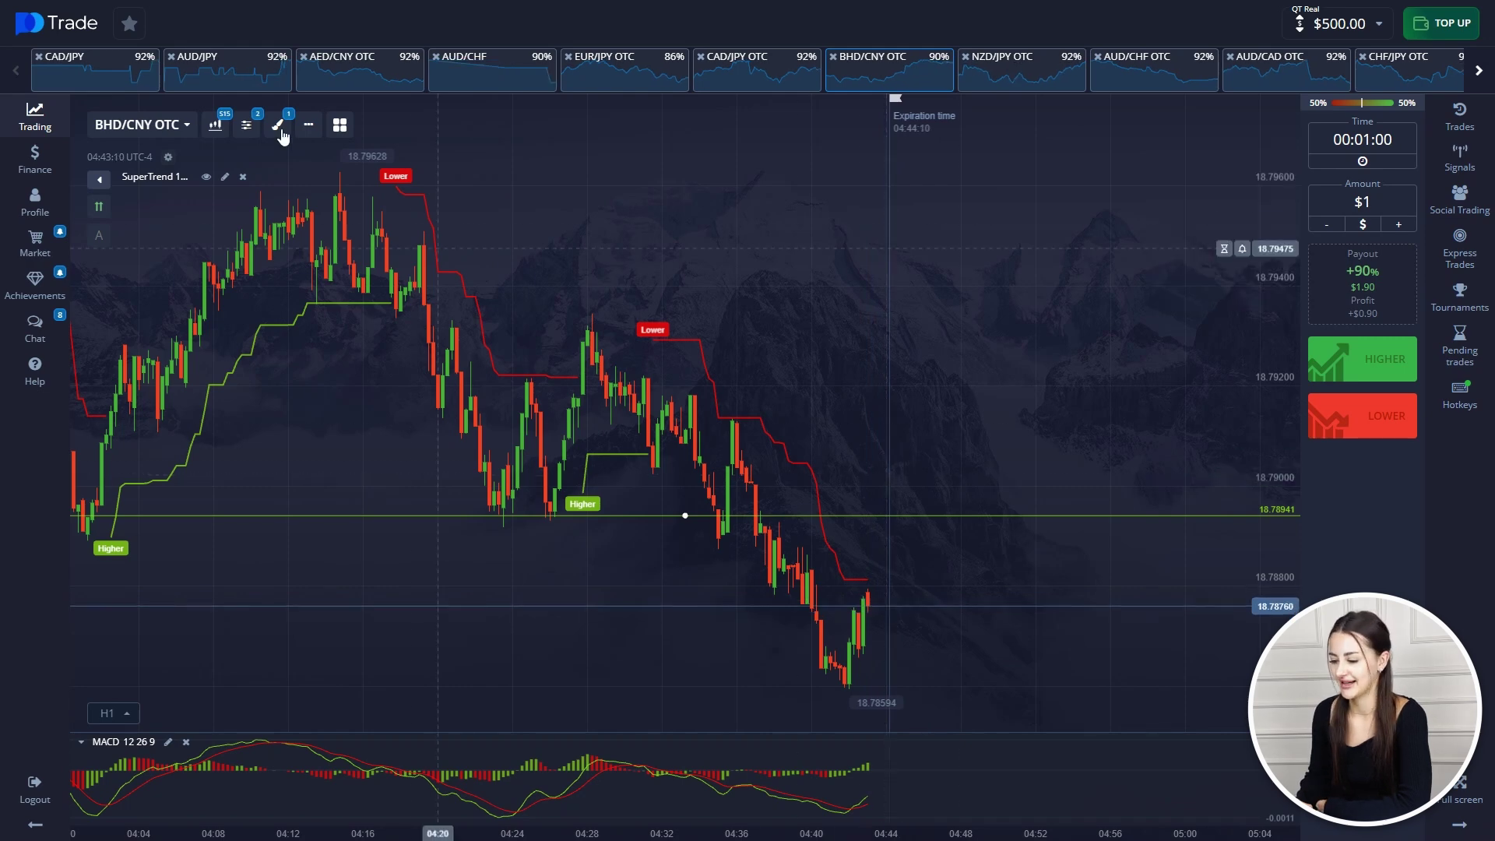
pyautogui.click(207, 132)
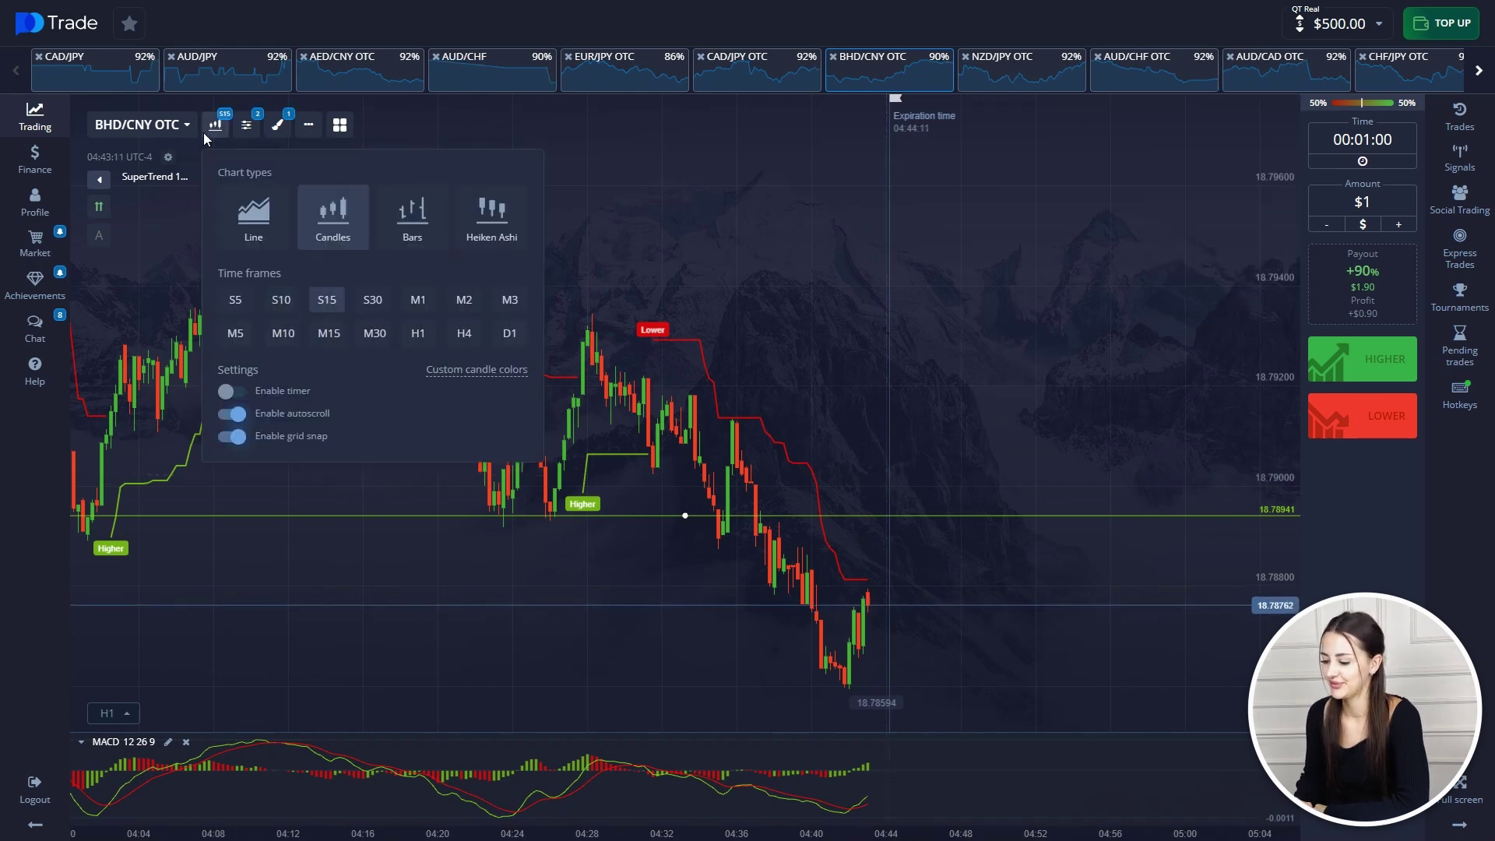
pyautogui.click(778, 328)
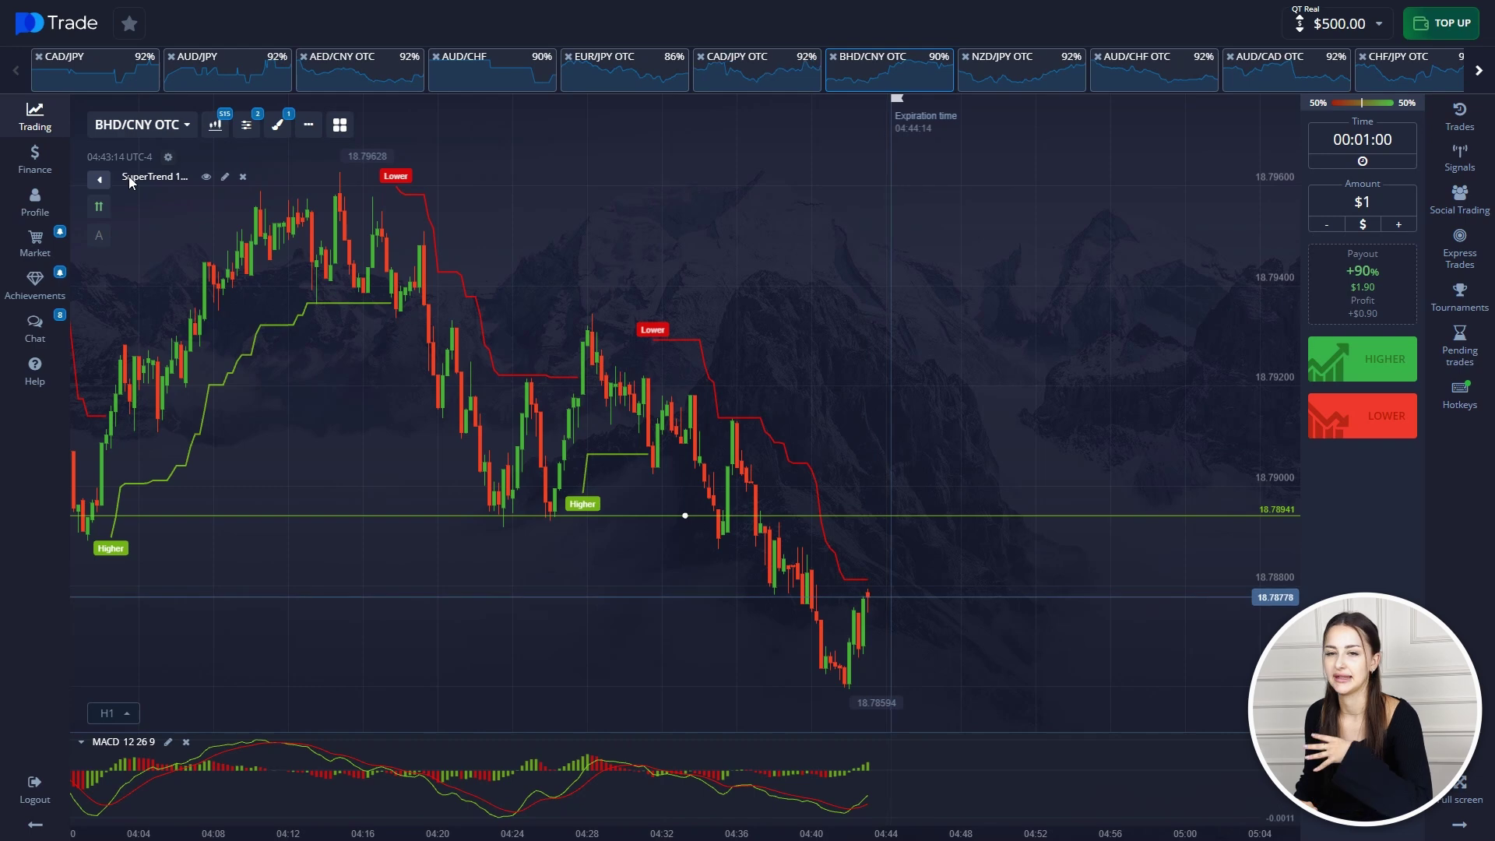
# Review earlier price history and move the horizontal level line to 18.78896.
pyautogui.moveTo(401, 350); pyautogui.dragTo(472, 355)
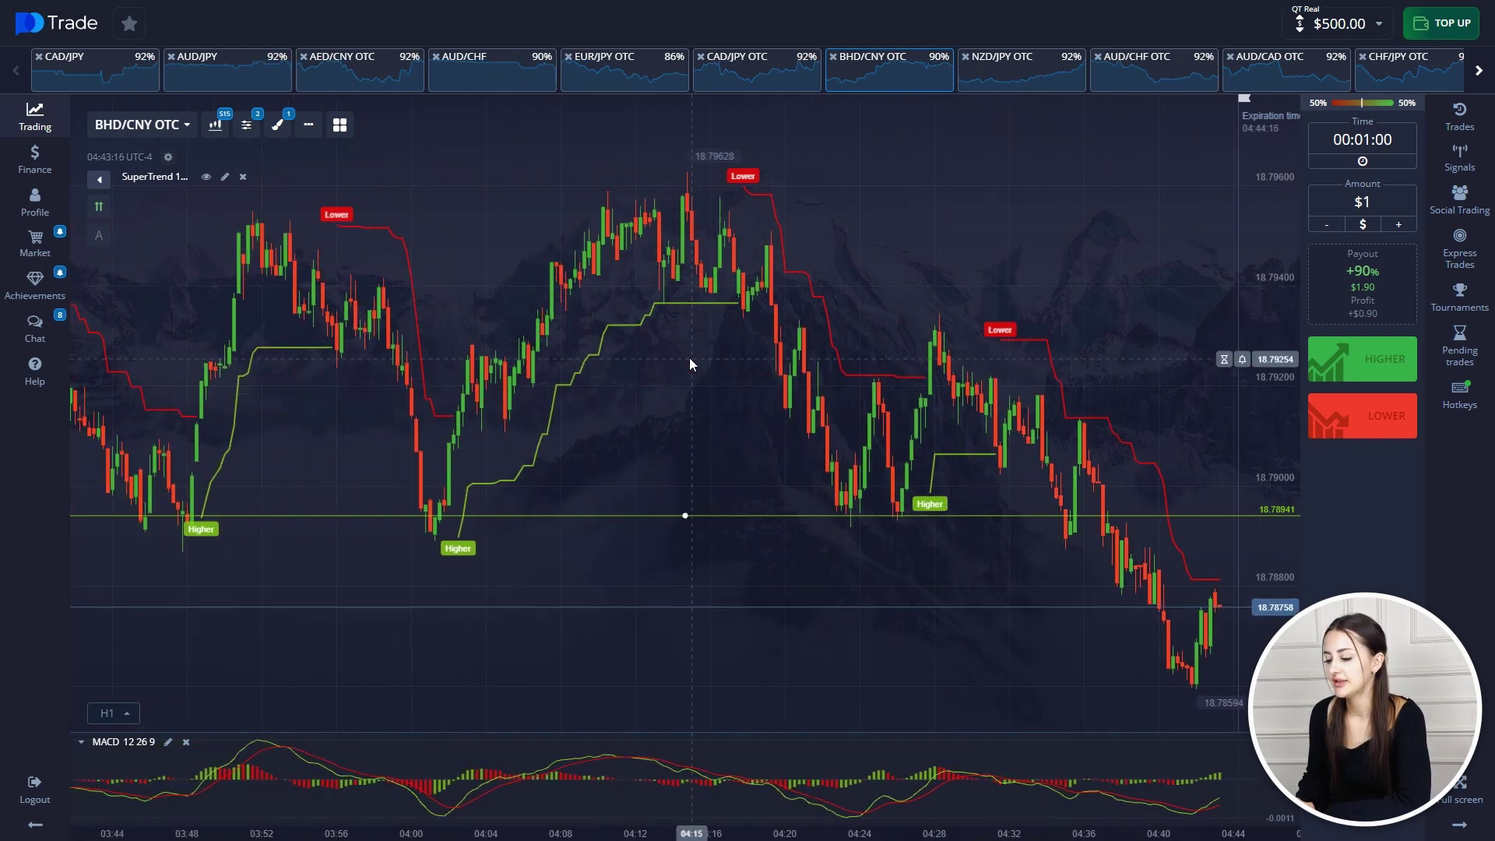
pyautogui.moveTo(686, 515)
pyautogui.mouseDown()
pyautogui.moveTo(699, 592)
pyautogui.moveTo(699, 540)
pyautogui.mouseUp()
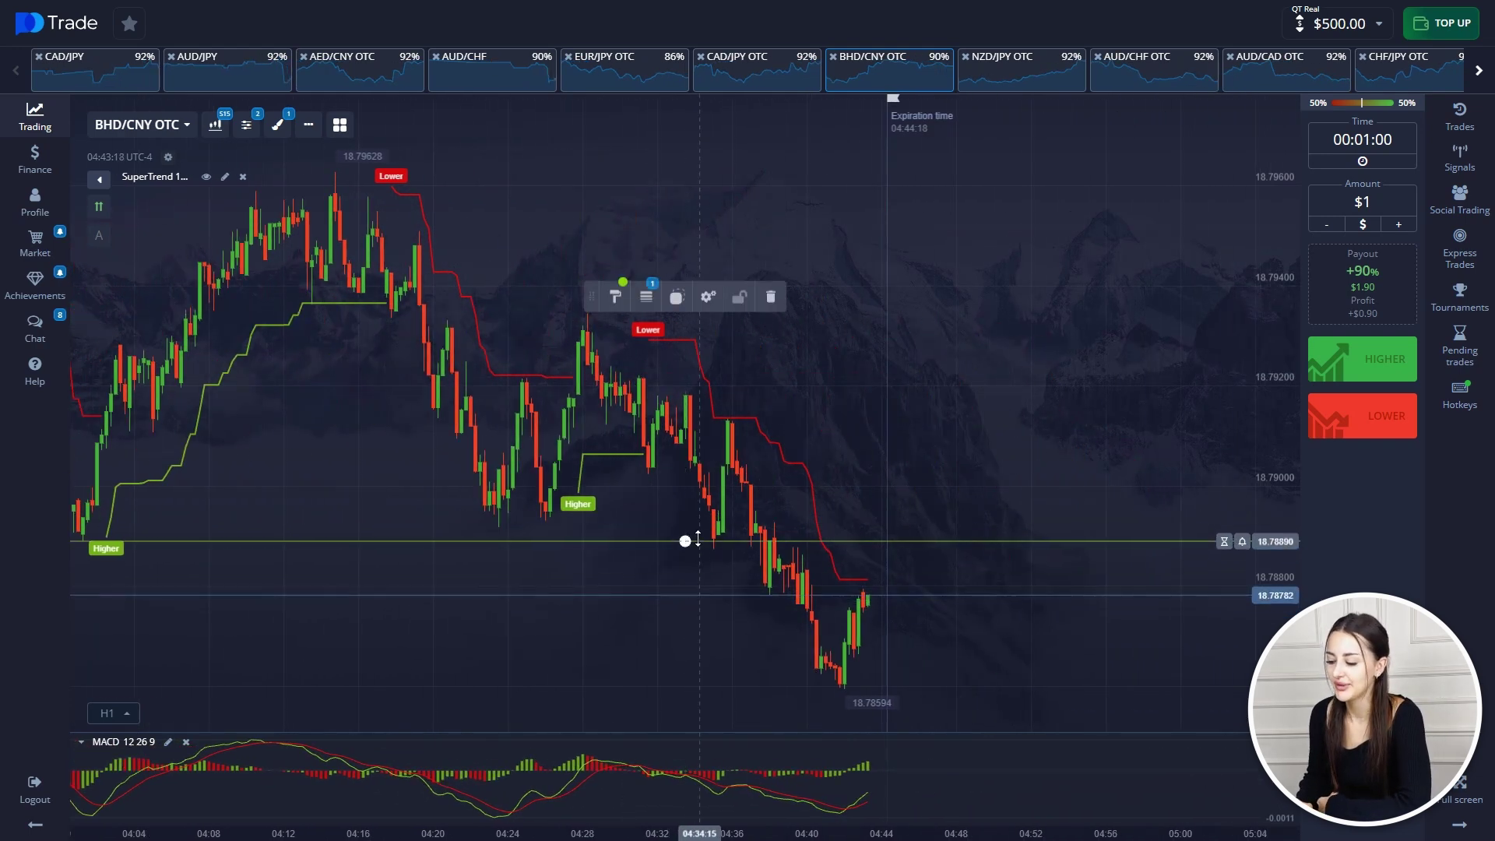
pyautogui.moveTo(564, 465); pyautogui.dragTo(813, 465)
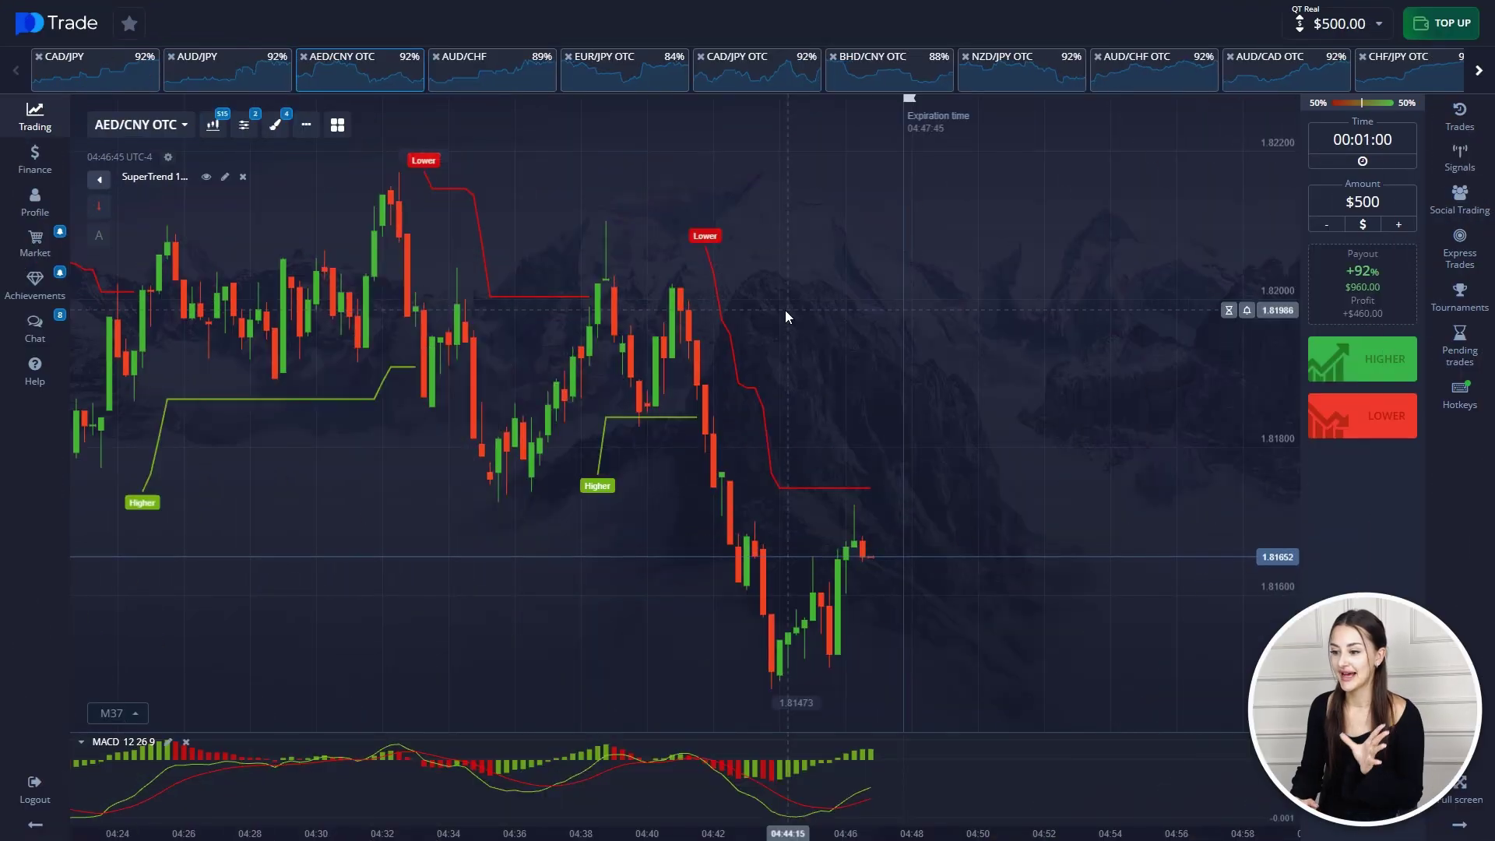
# Buy a $500 Higher trade on AED/CNY OTC and wait for the one-minute close.
pyautogui.click(1361, 364)
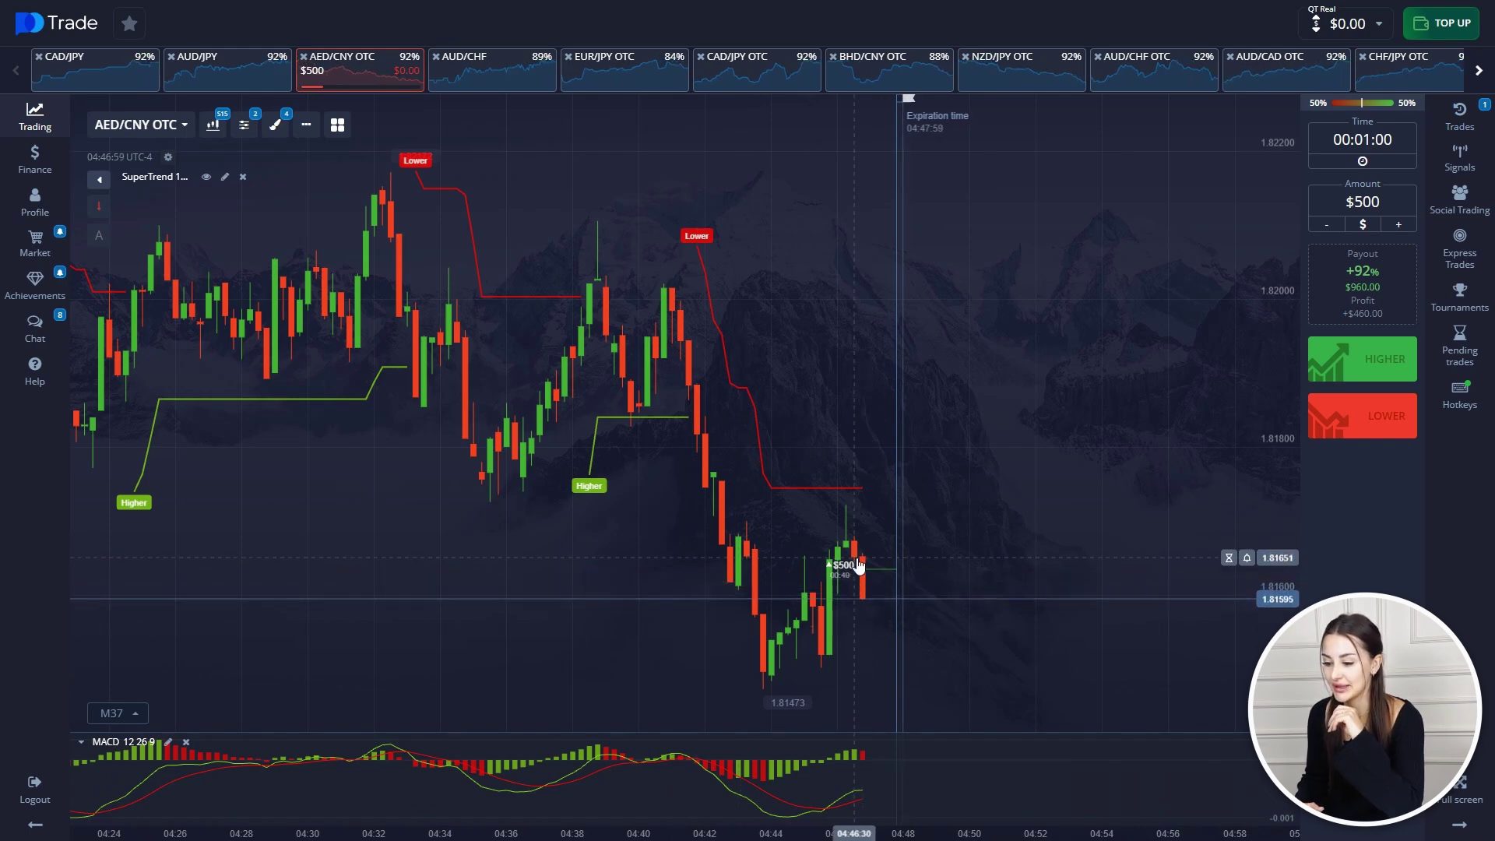
pyautogui.scroll(3, 862, 567)
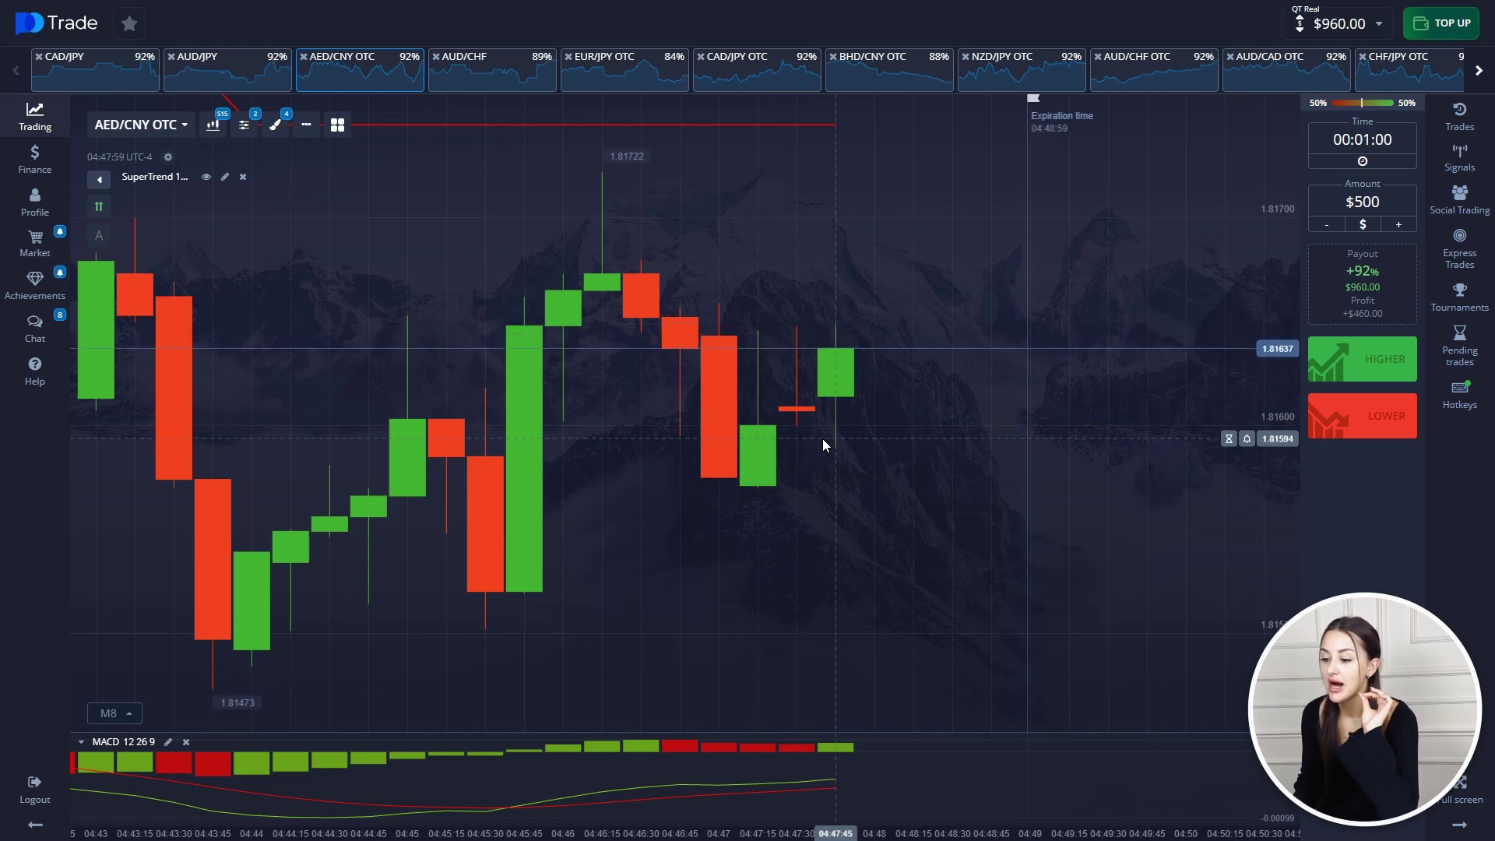
pyautogui.scroll(-8, 823, 438)
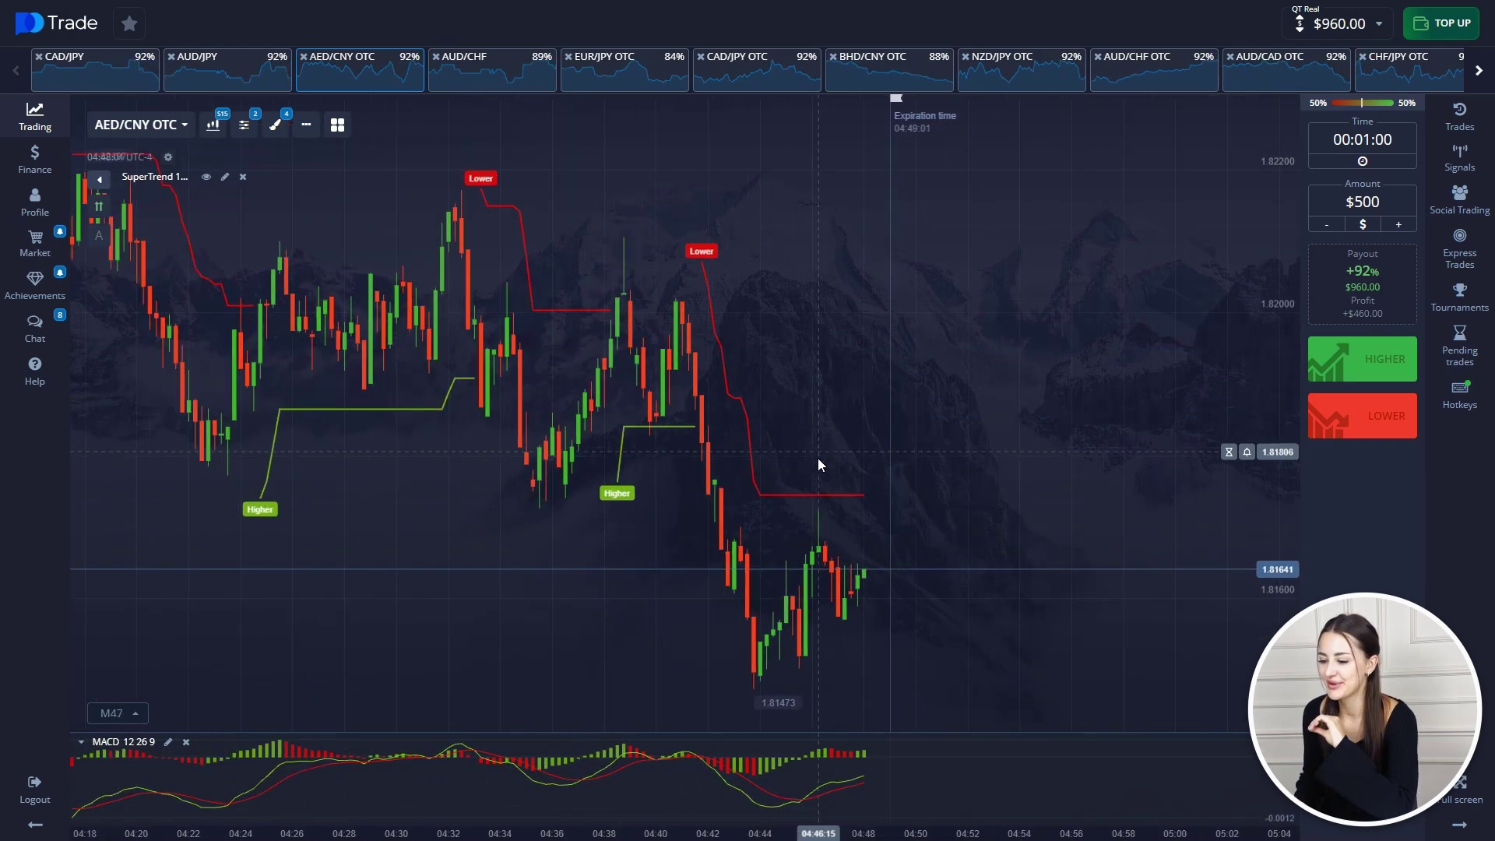
# Change the trade amount to $960 and return to the BHD/CNY OTC chart.
pyautogui.click(1387, 209)
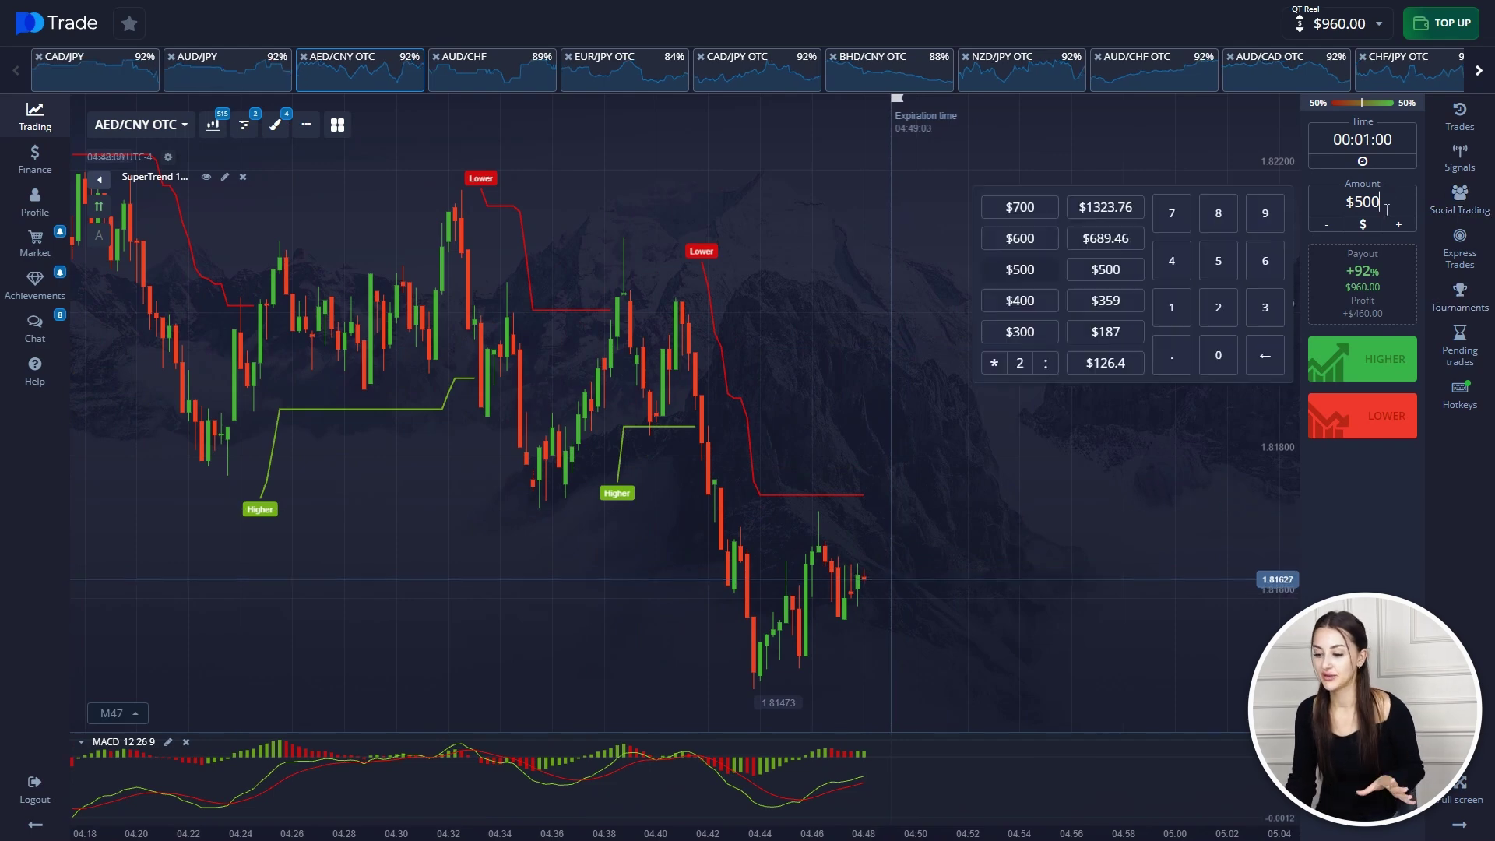
pyautogui.press('BackSpace')
pyautogui.press('BackSpace')
pyautogui.write('6')
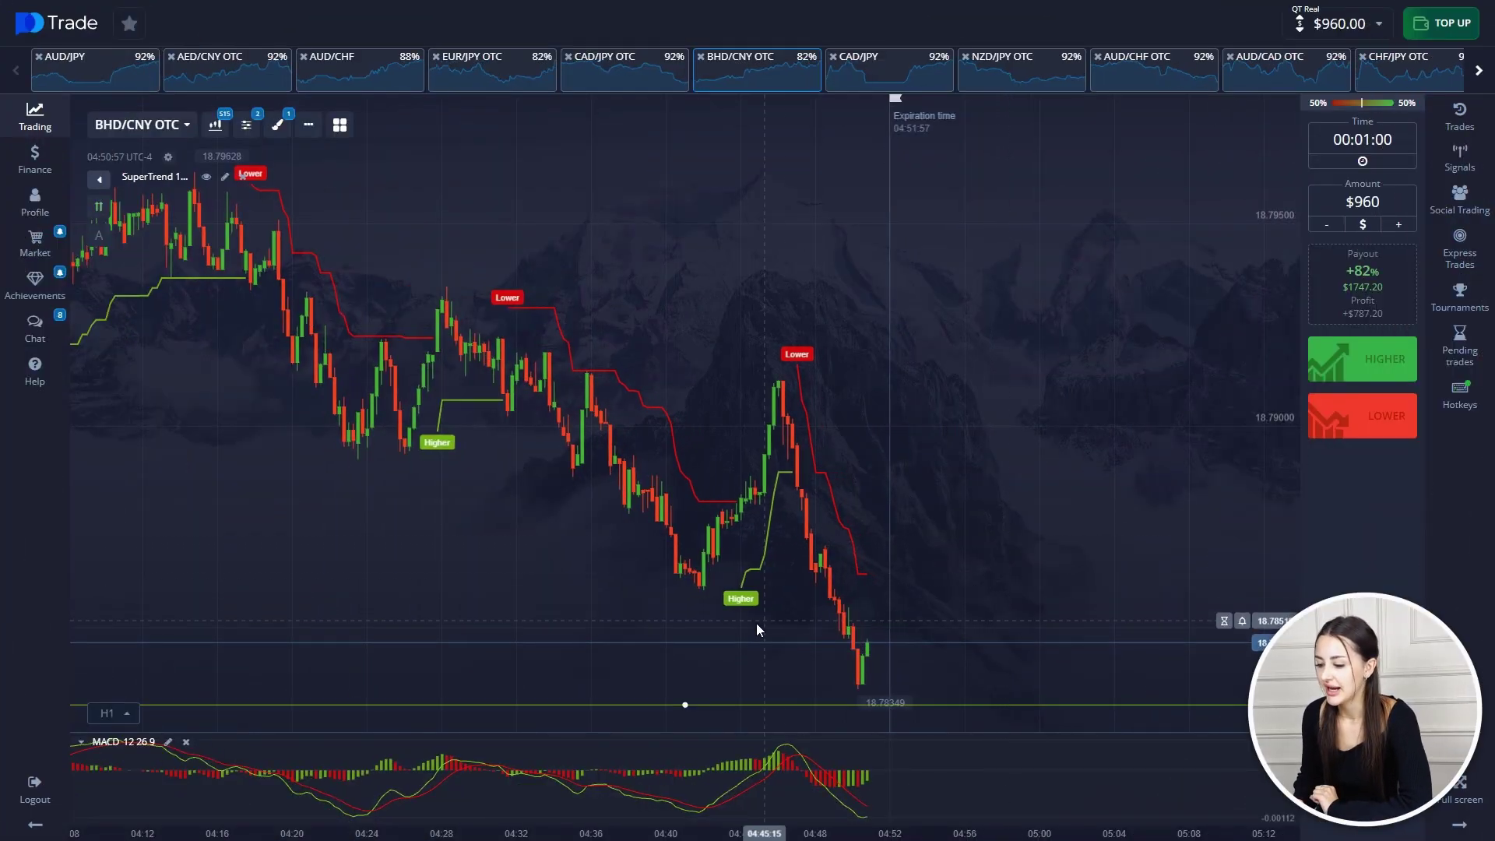
pyautogui.scroll(2, 979, 650)
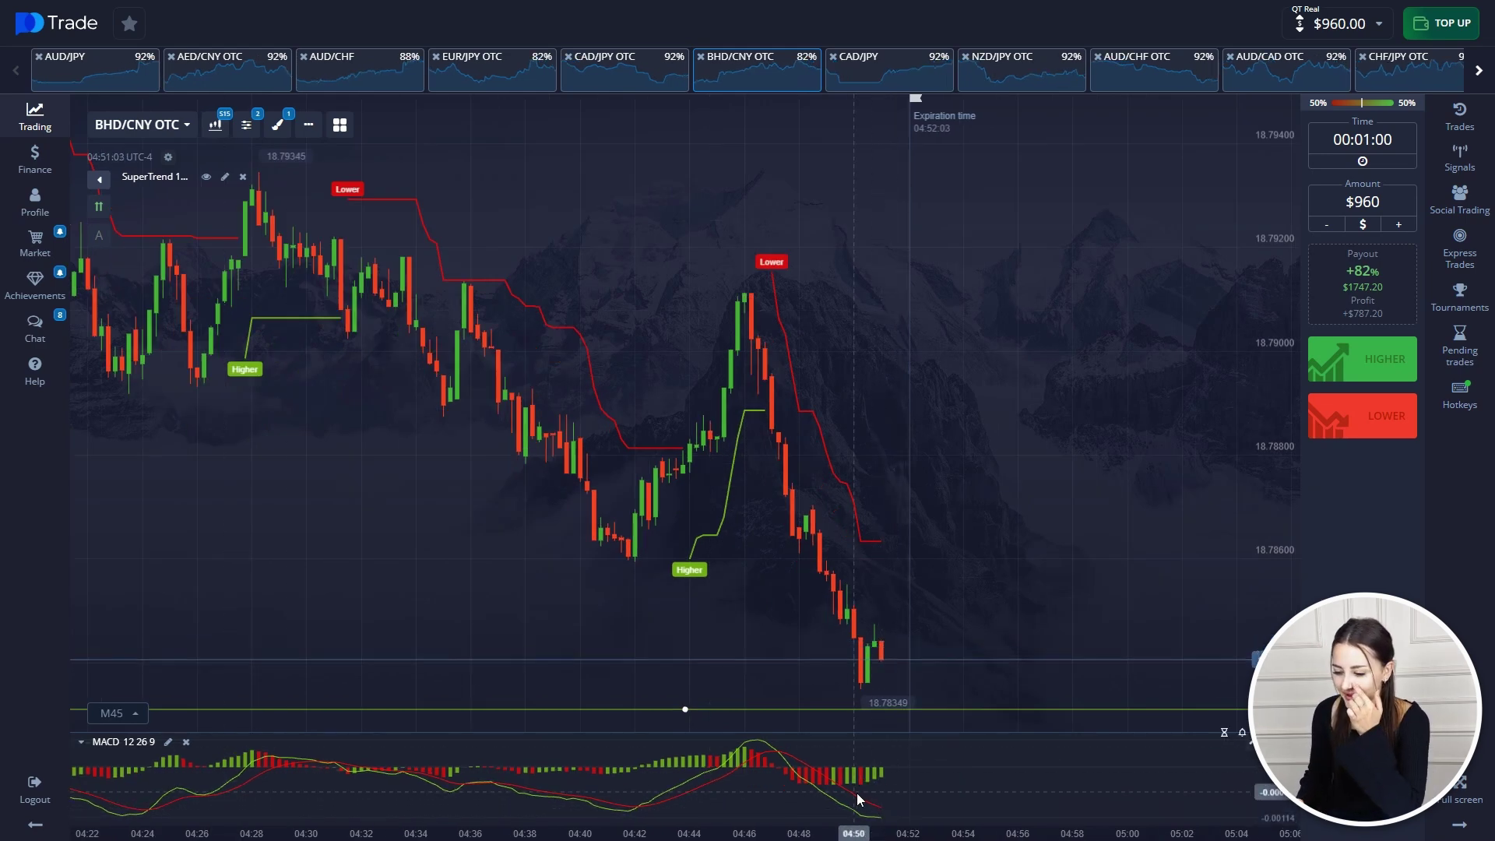
pyautogui.moveTo(785, 798); pyautogui.dragTo(771, 782)
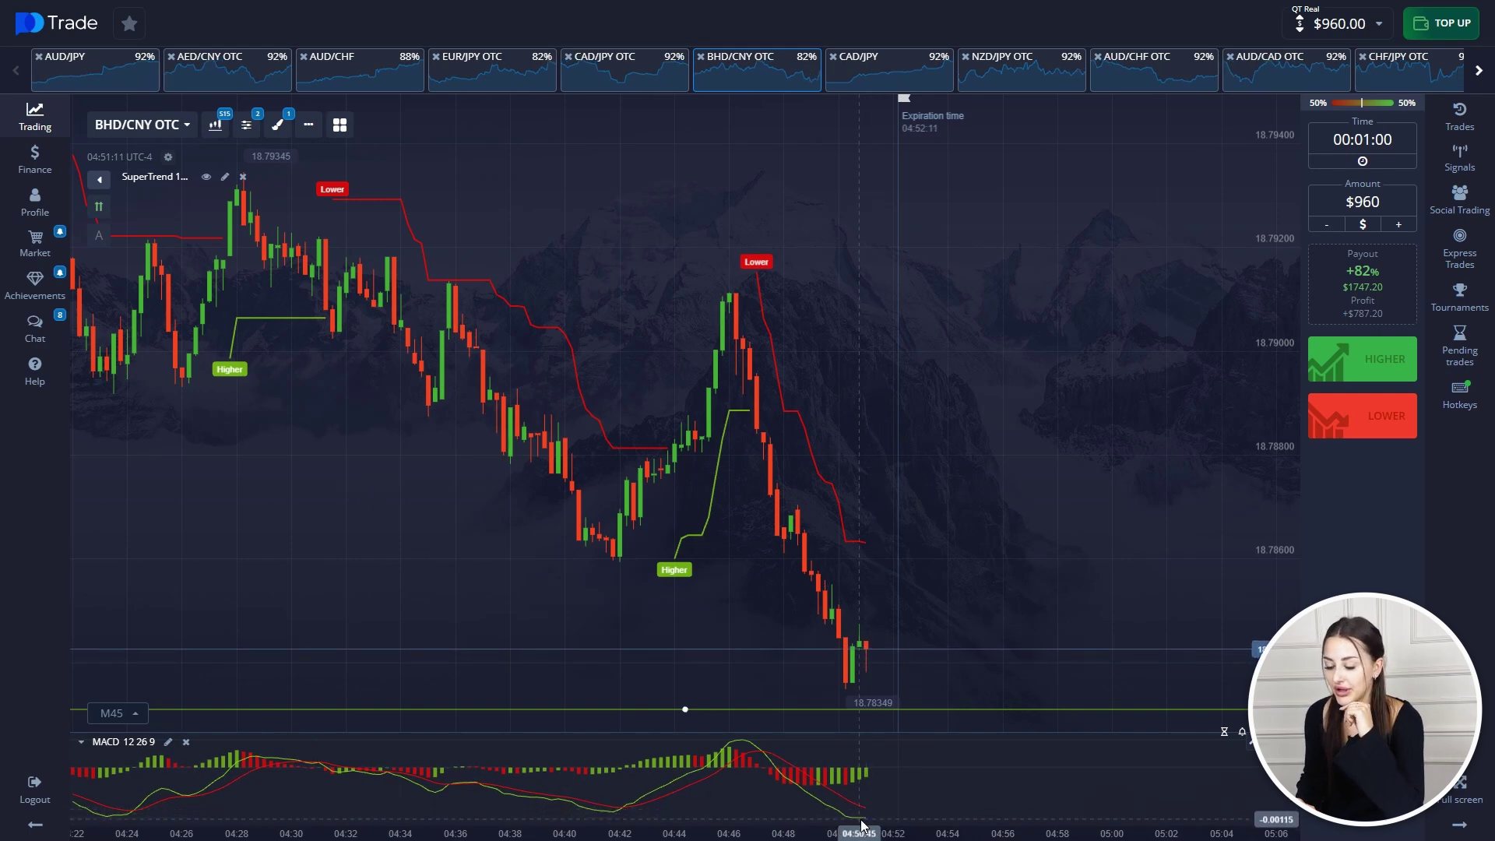
# Place a $960 Higher trade on BHD/CNY OTC and raise the green level line.
pyautogui.click(1378, 379)
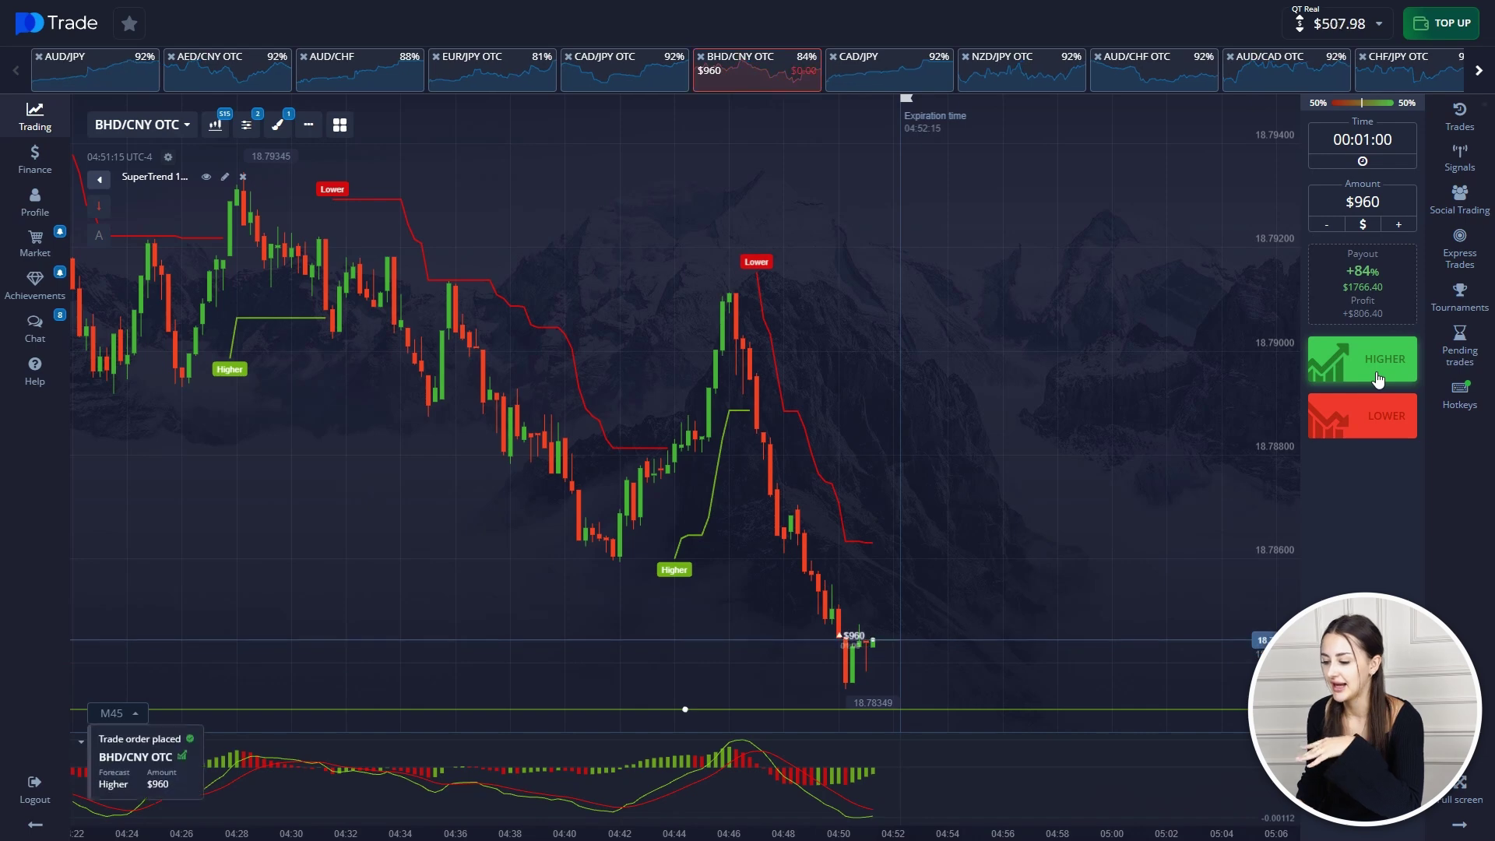
pyautogui.moveTo(685, 708); pyautogui.dragTo(694, 681)
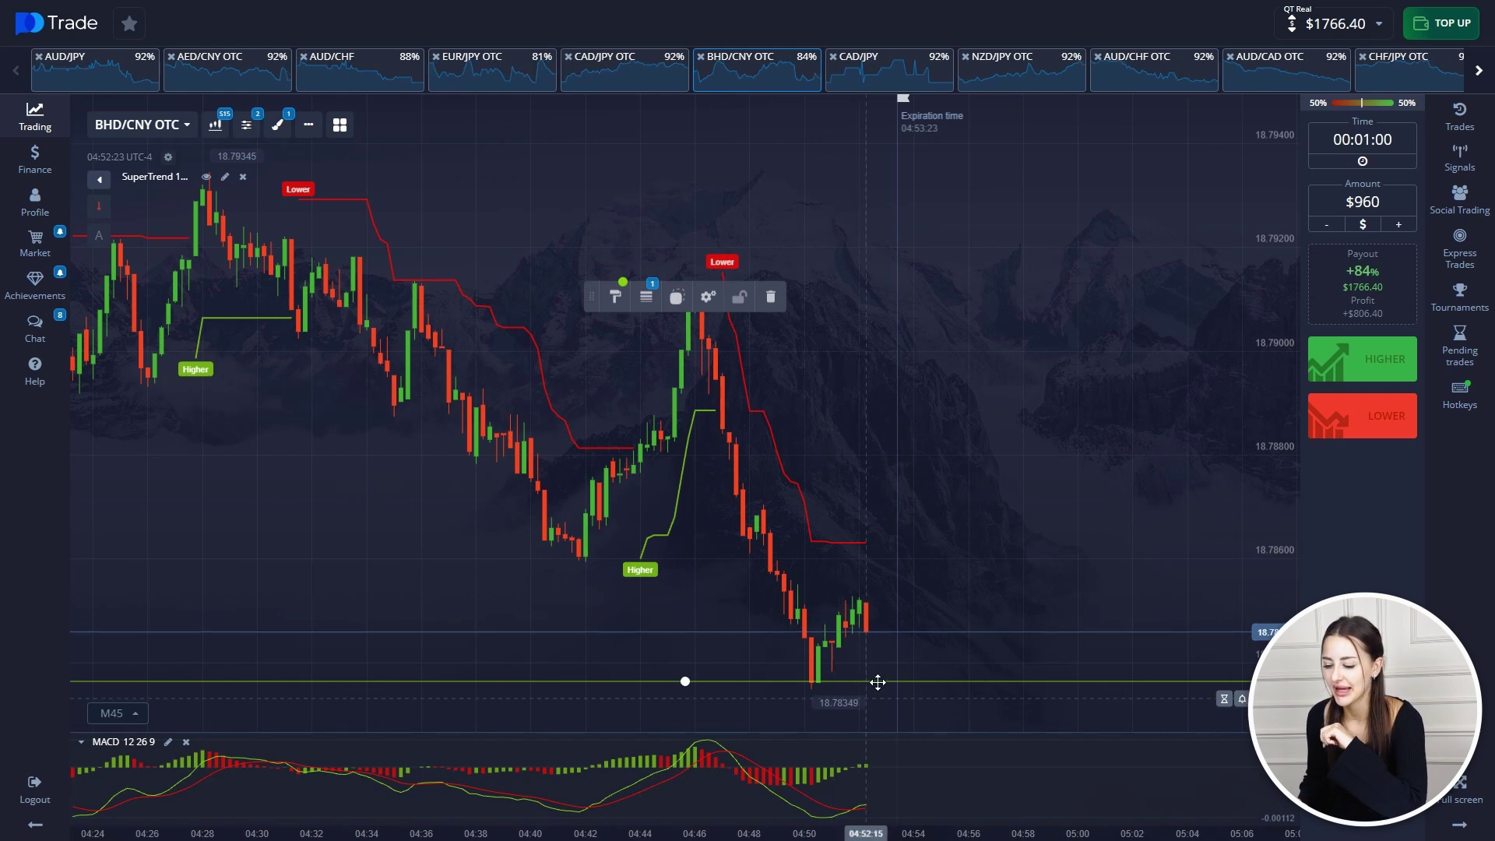
pyautogui.scroll(-3, 1047, 434)
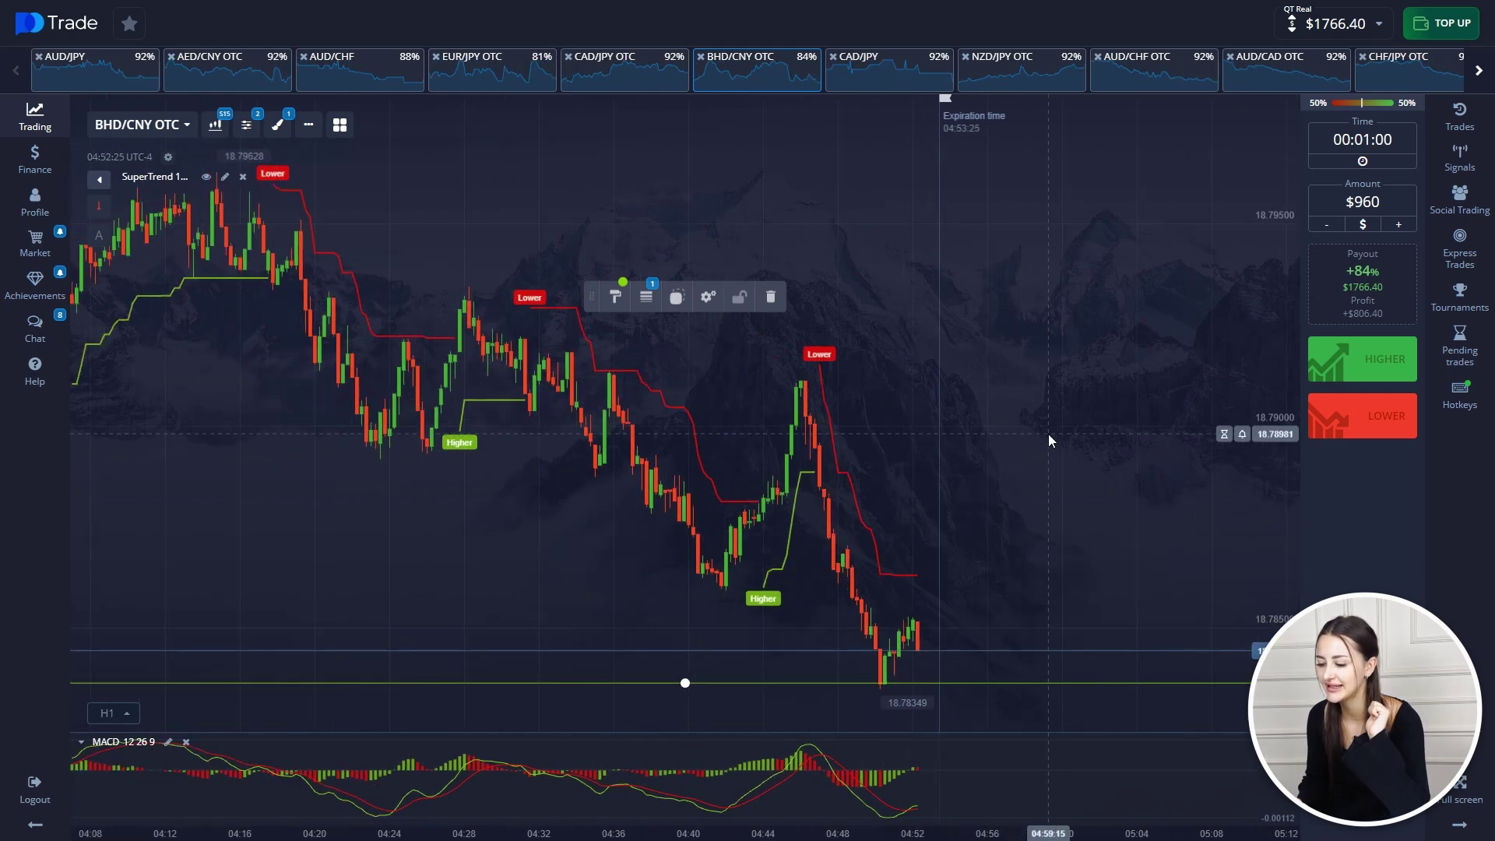
# Enter a new stake of $1766 on the amount keypad.
pyautogui.click(1404, 197)
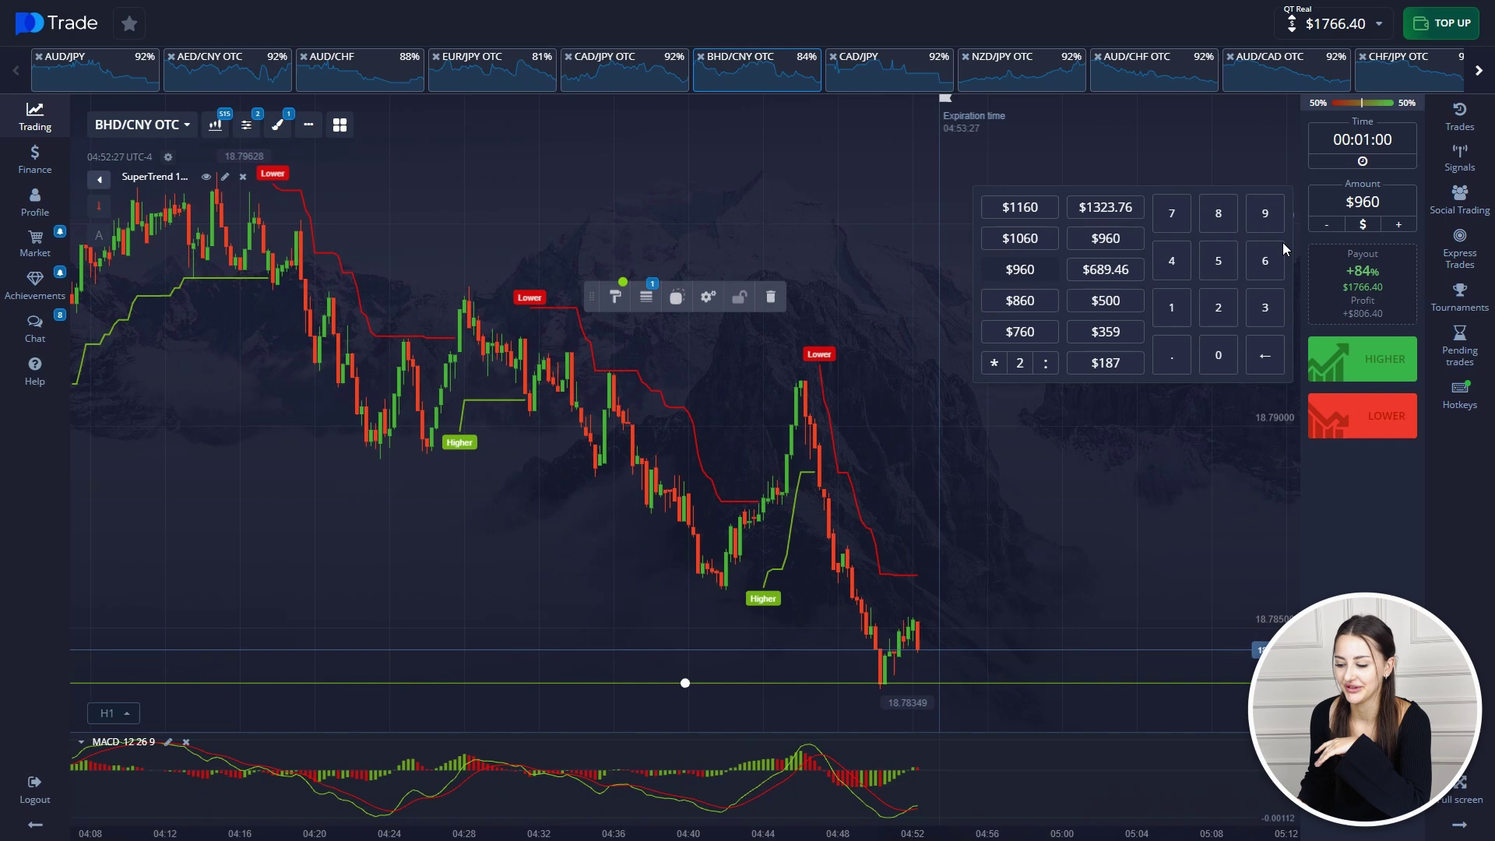
pyautogui.click(1172, 308)
pyautogui.click(1172, 213)
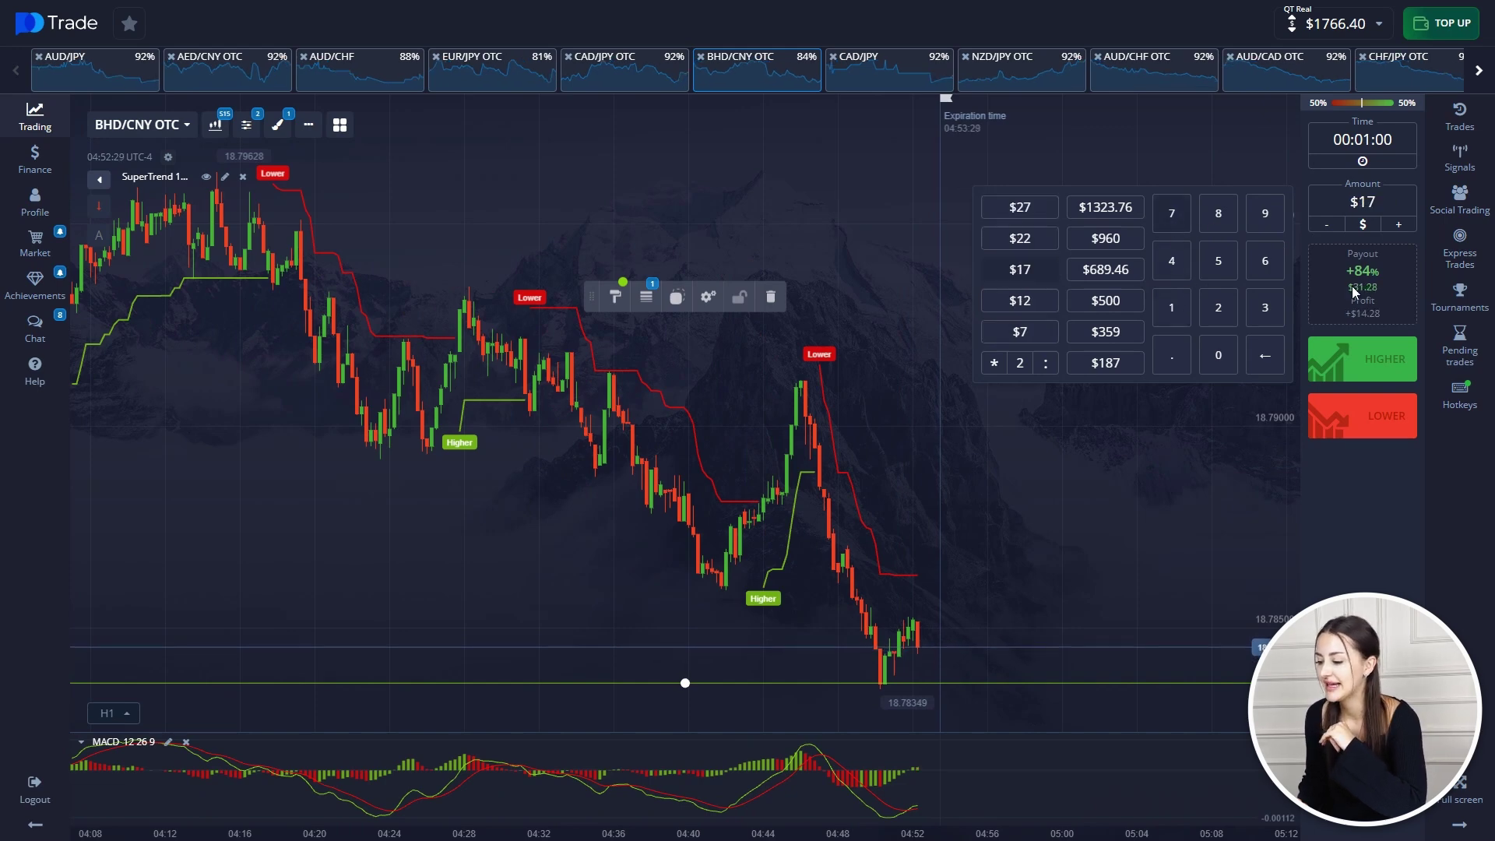
pyautogui.click(1266, 261)
pyautogui.click(1266, 261)
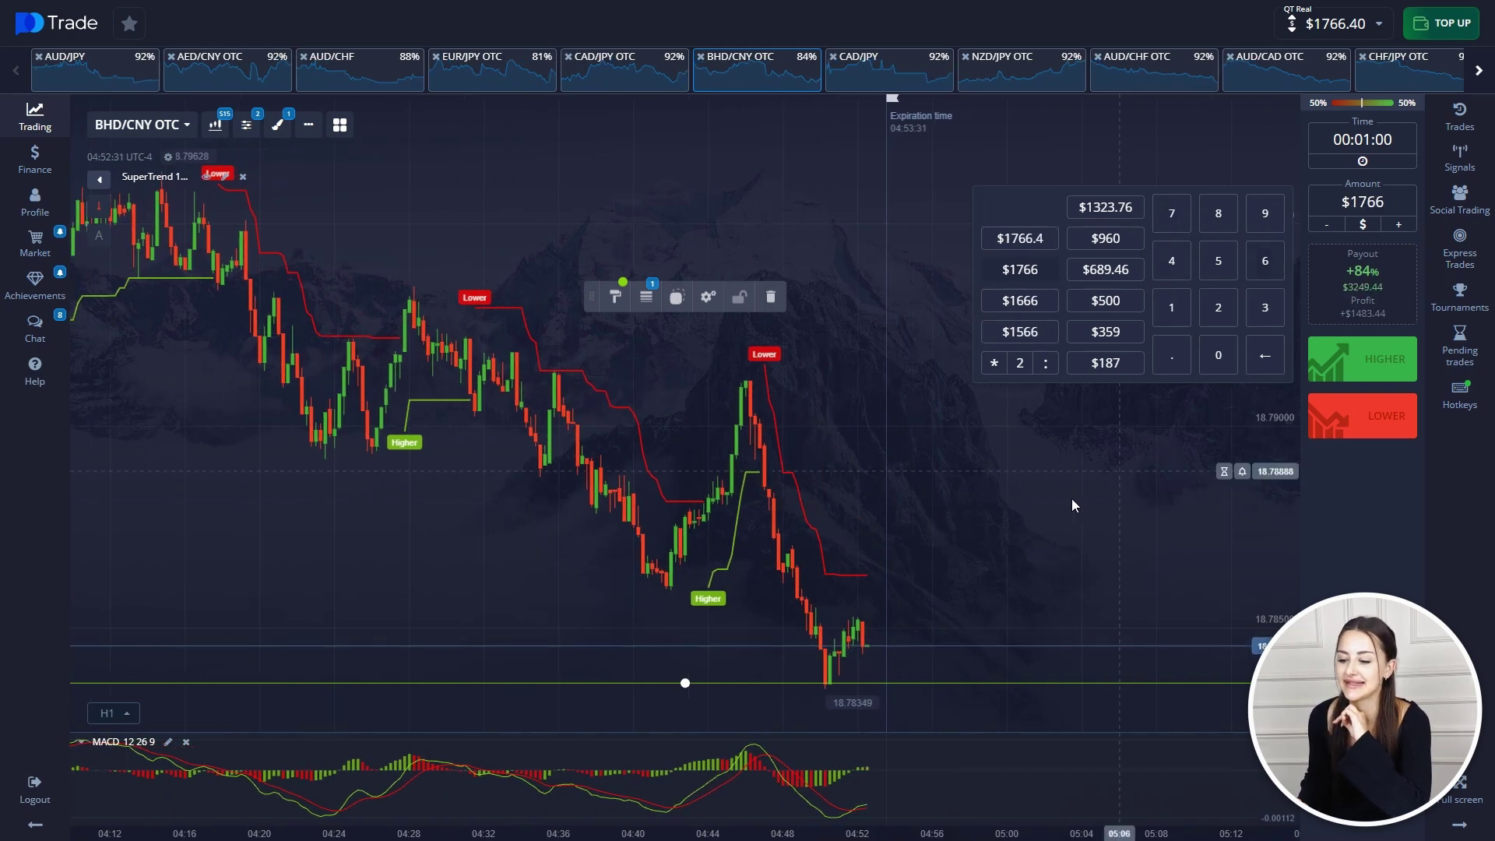
pyautogui.click(998, 477)
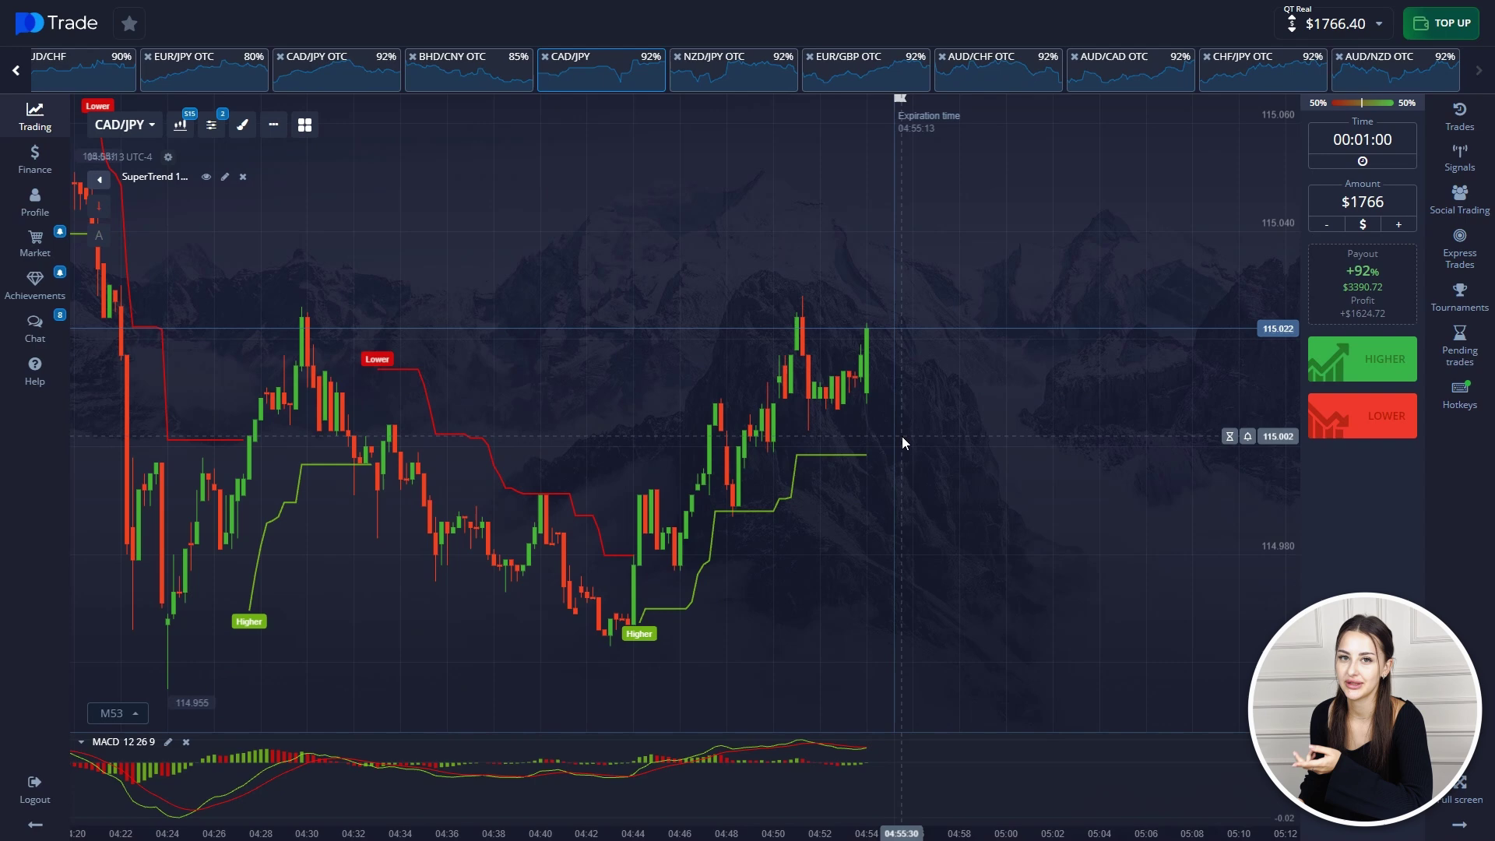
# Place a $1766 Lower trade on CAD/JPY and mark its 115.026 entry with a horizontal line.
pyautogui.click(1327, 423)
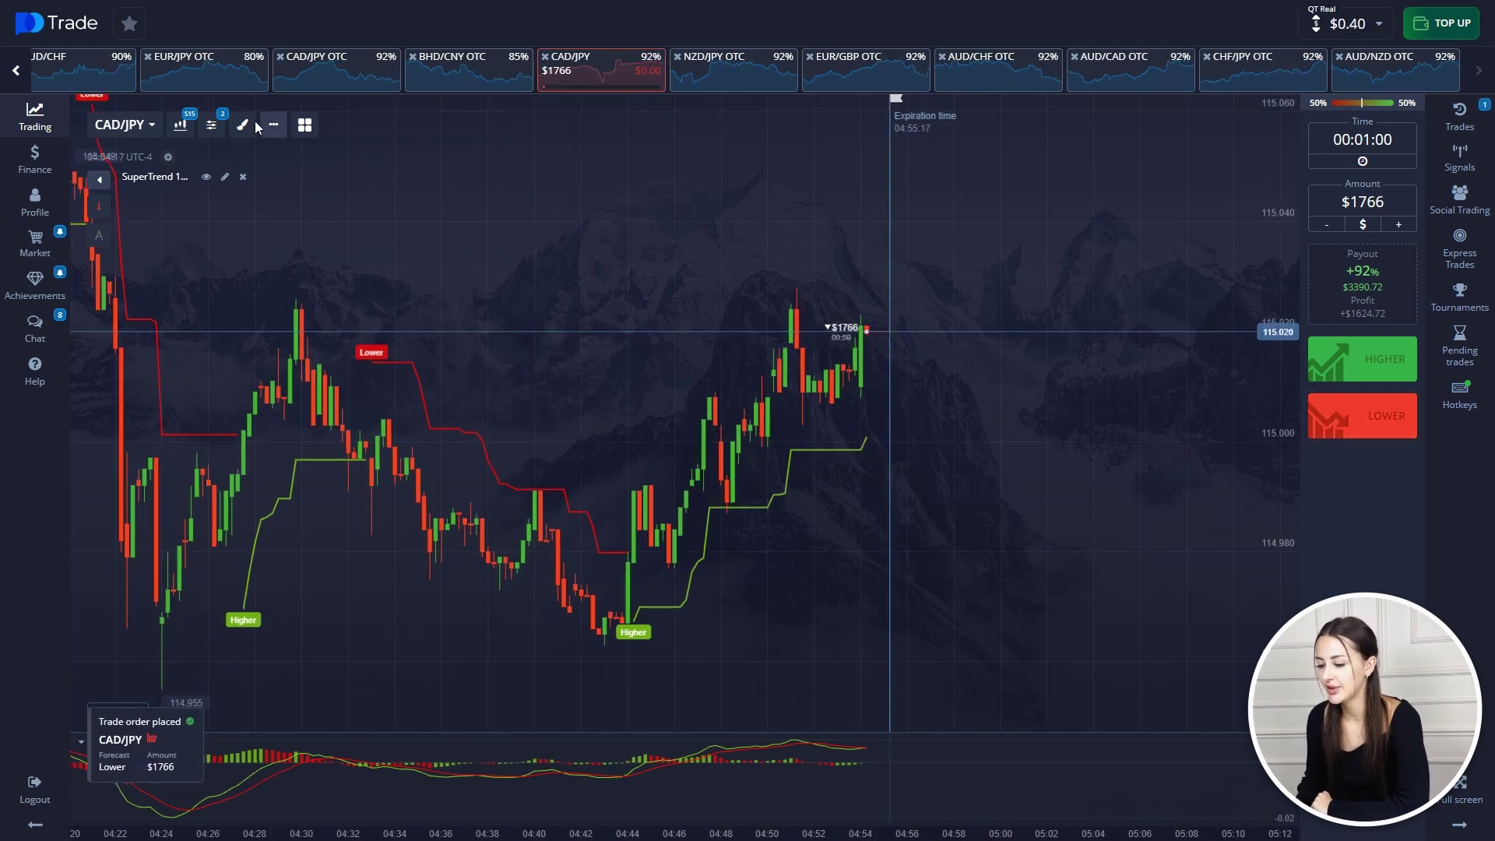
pyautogui.click(304, 123)
pyautogui.click(301, 166)
pyautogui.click(686, 430)
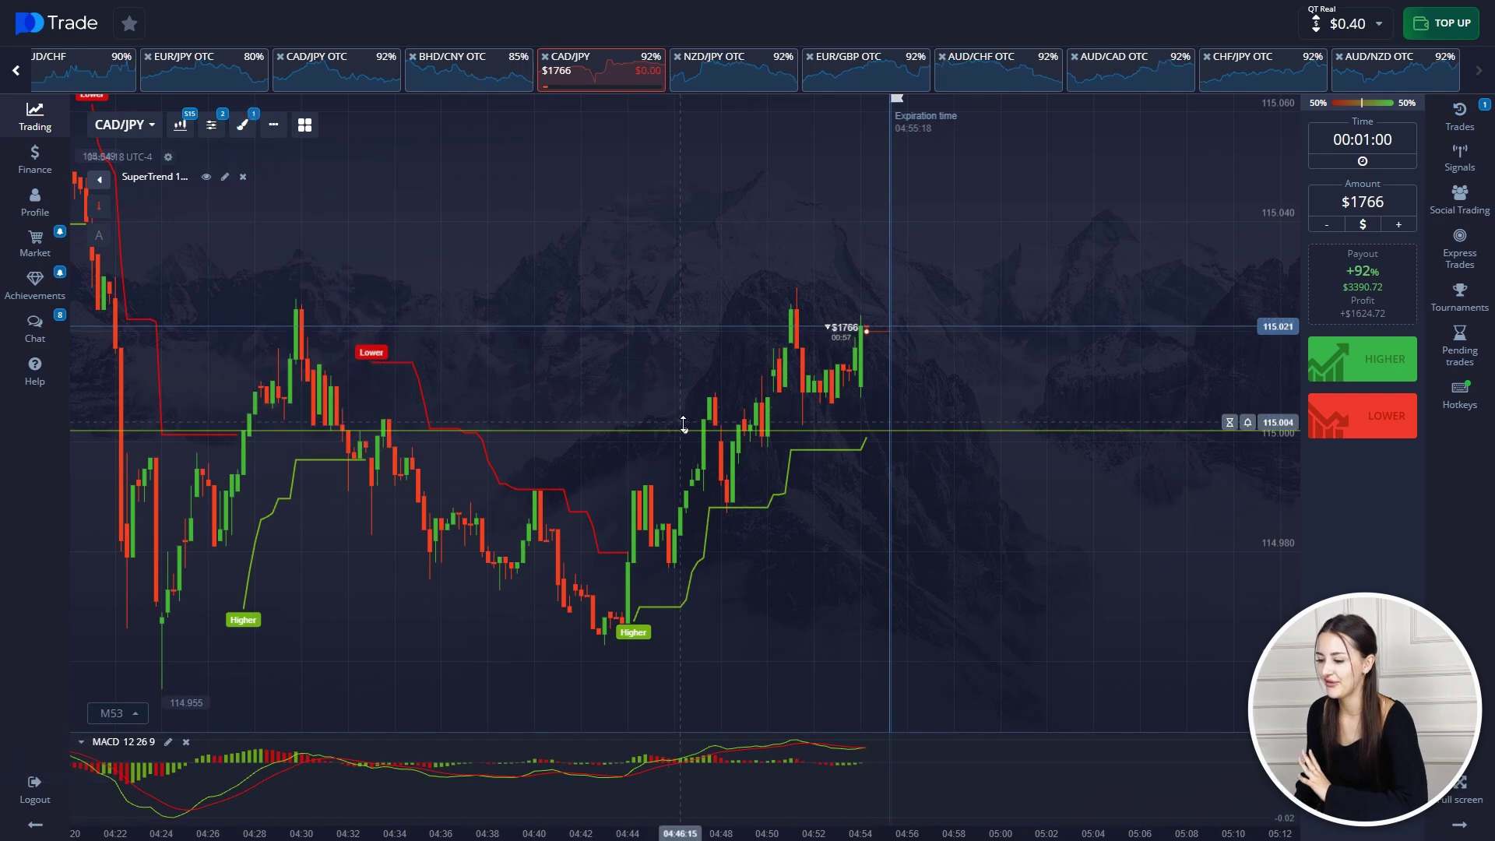
pyautogui.moveTo(684, 426); pyautogui.dragTo(852, 298)
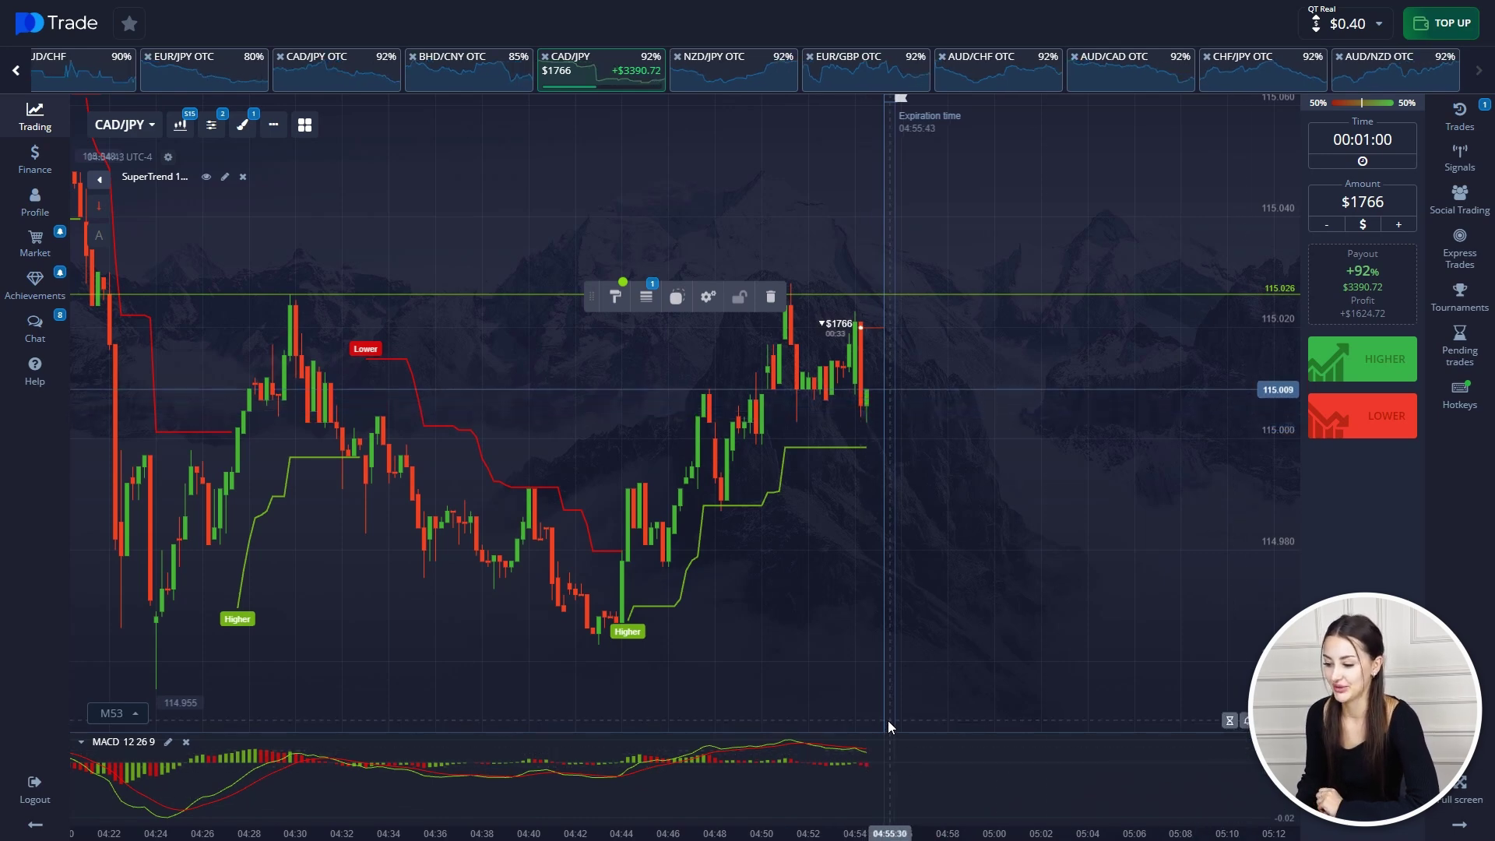
pyautogui.moveTo(596, 69); pyautogui.dragTo(859, 64)
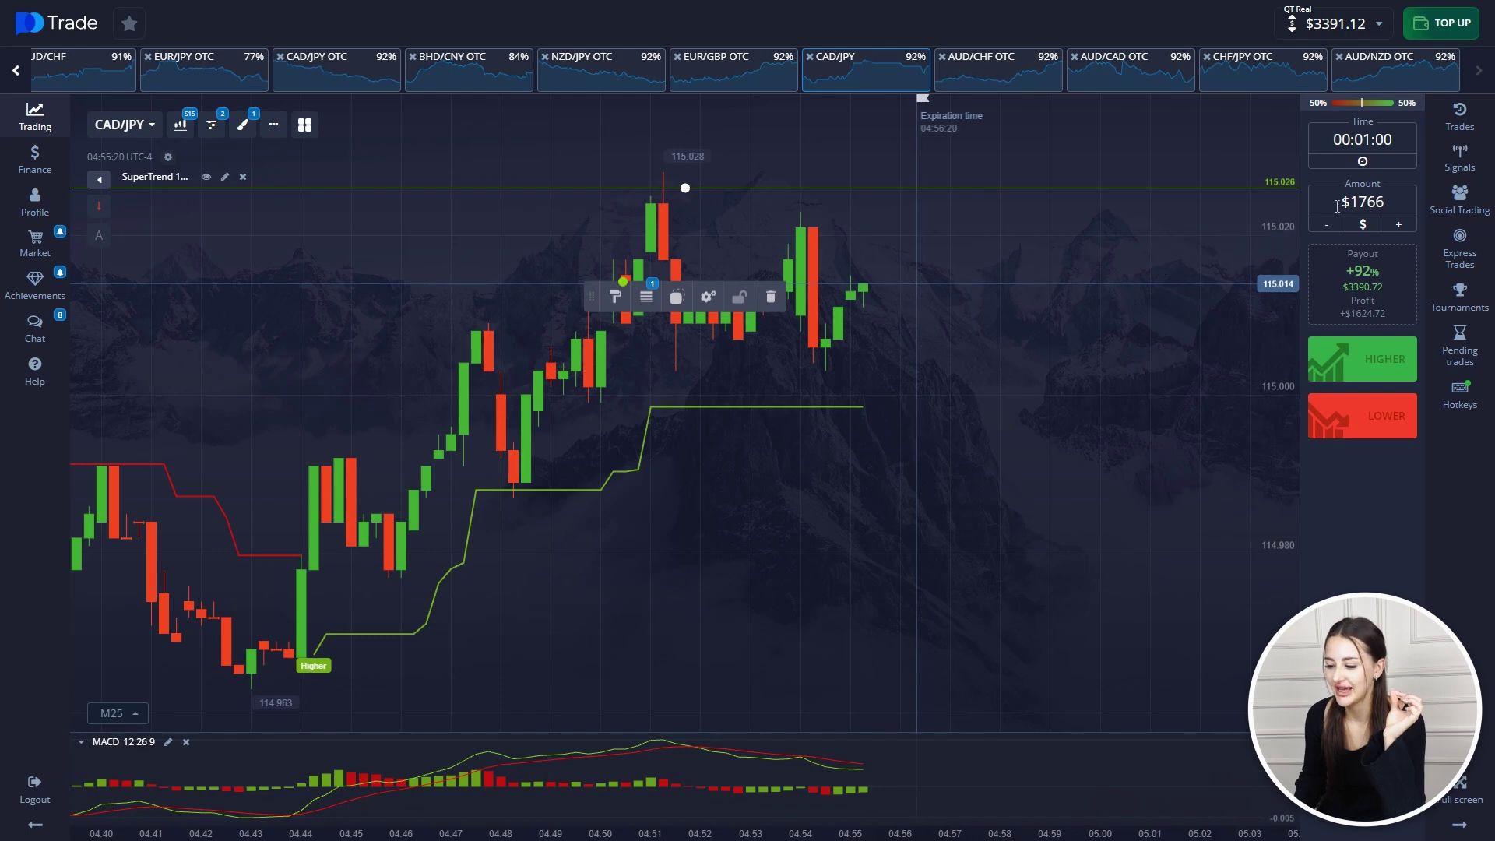
# Set the stake to $3391 and place a Lower trade on BHD/CNY OTC.
pyautogui.click(1363, 202)
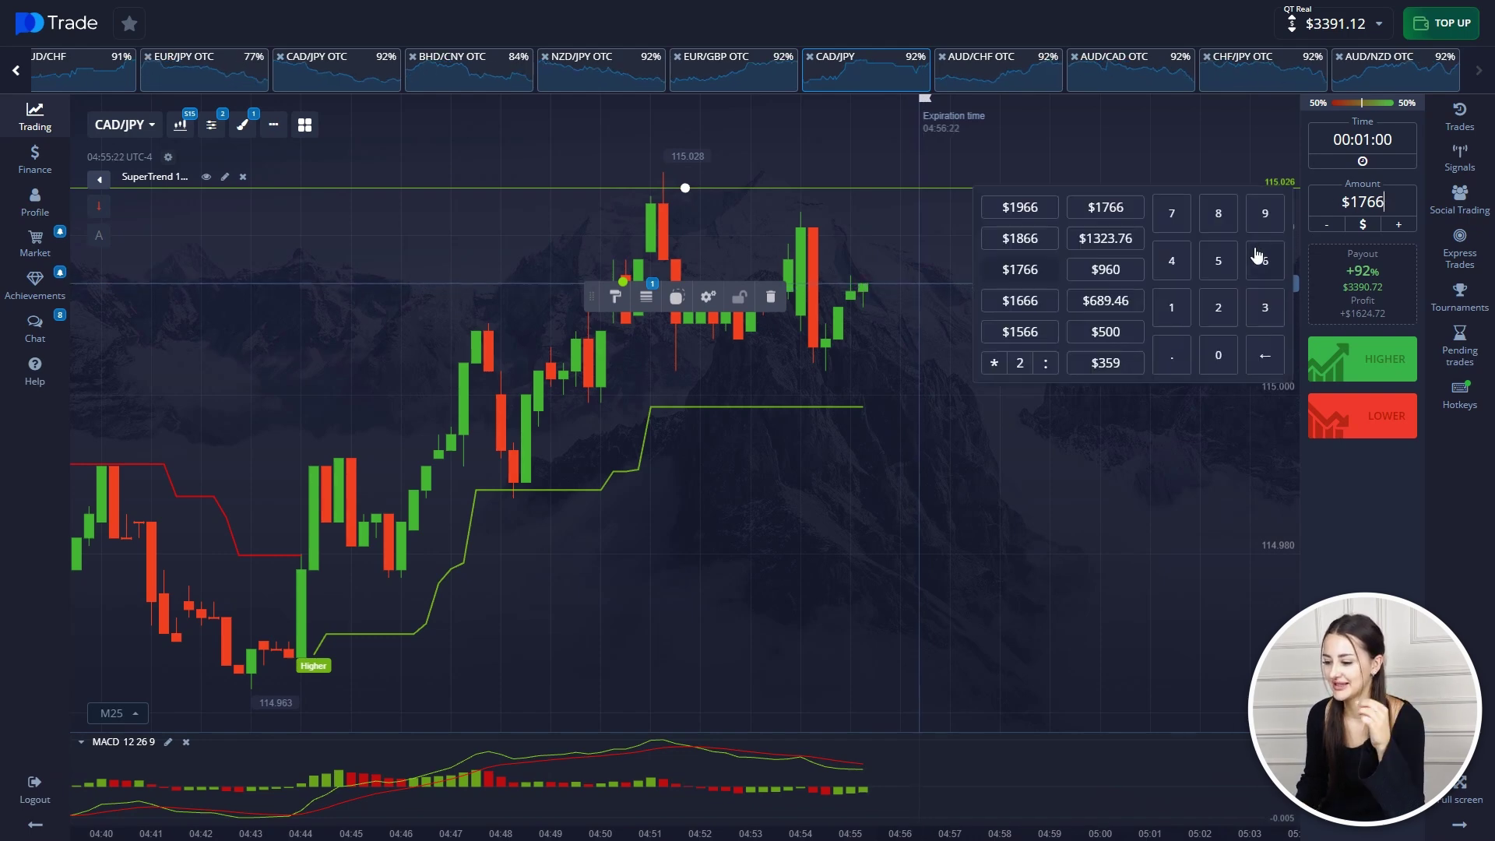
pyautogui.click(1268, 304)
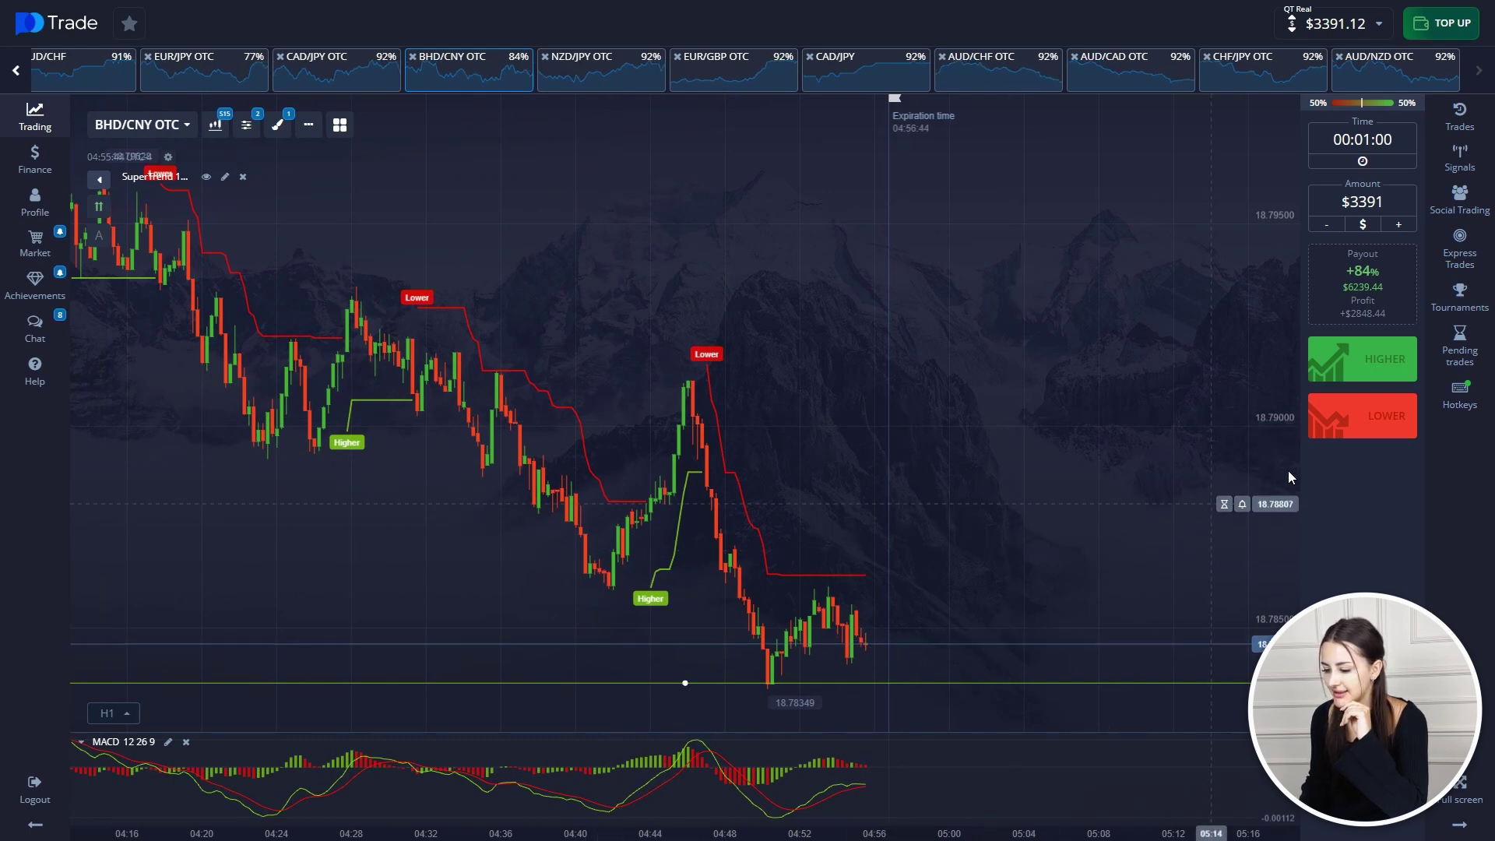
pyautogui.click(1351, 417)
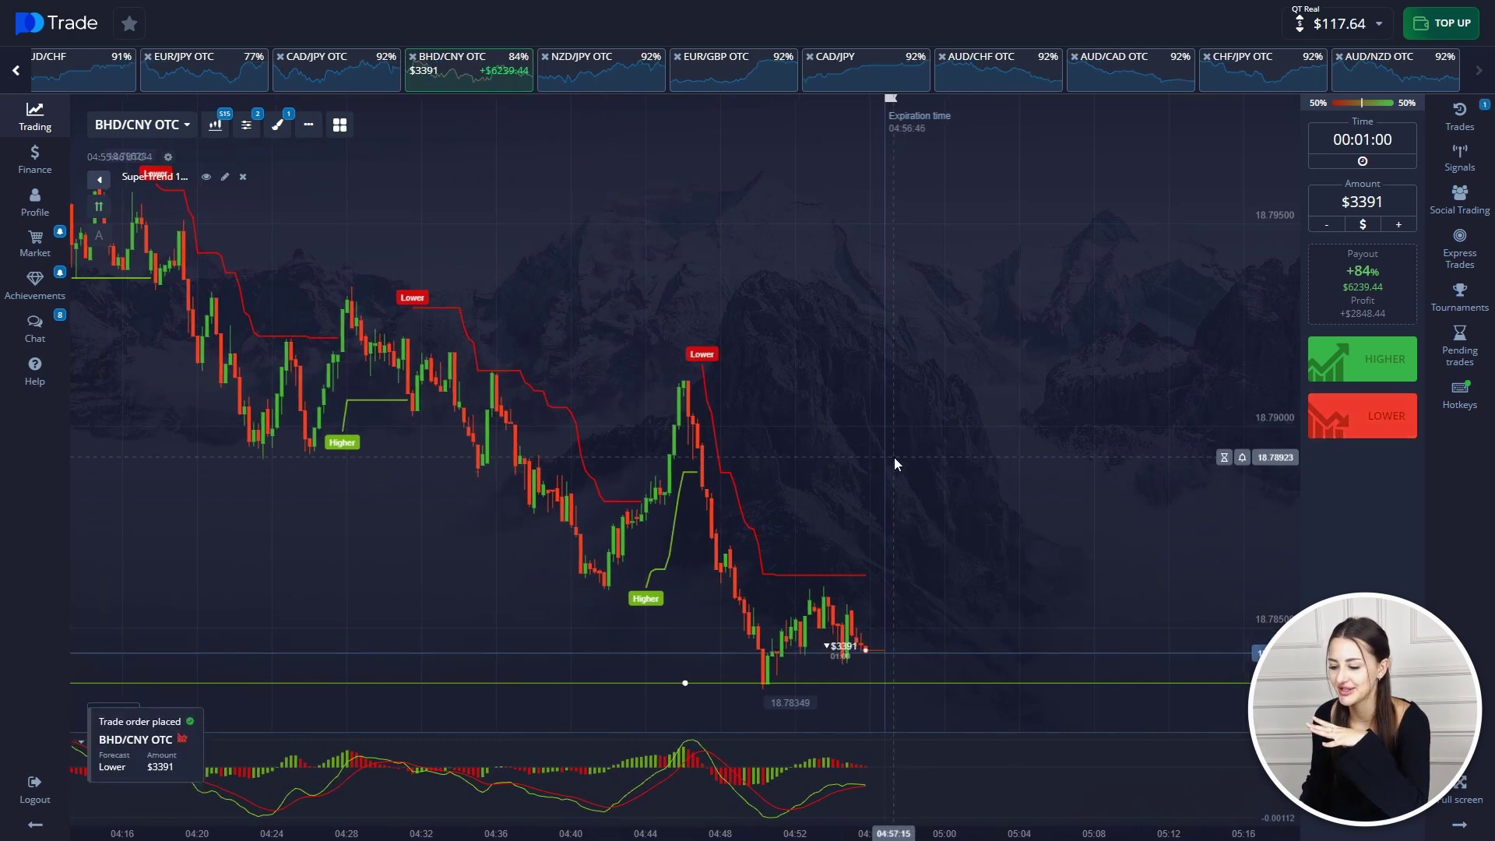
pyautogui.press('Print')
pyautogui.moveTo(80, 97); pyautogui.dragTo(1291, 823)
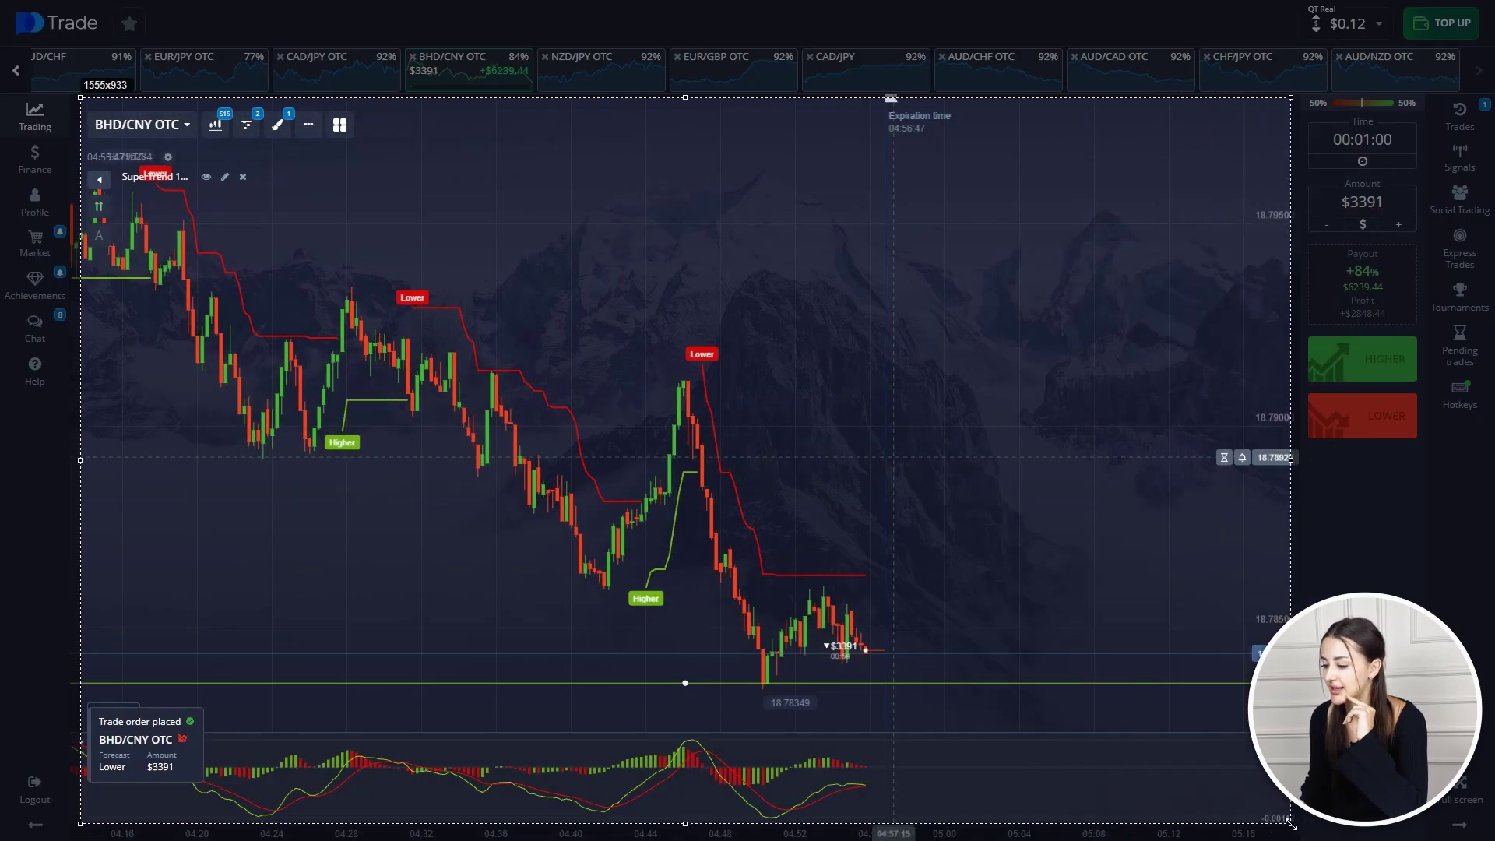
pyautogui.moveTo(670, 294)
pyautogui.mouseDown()
pyautogui.moveTo(704, 360)
pyautogui.moveTo(693, 380)
pyautogui.mouseUp()
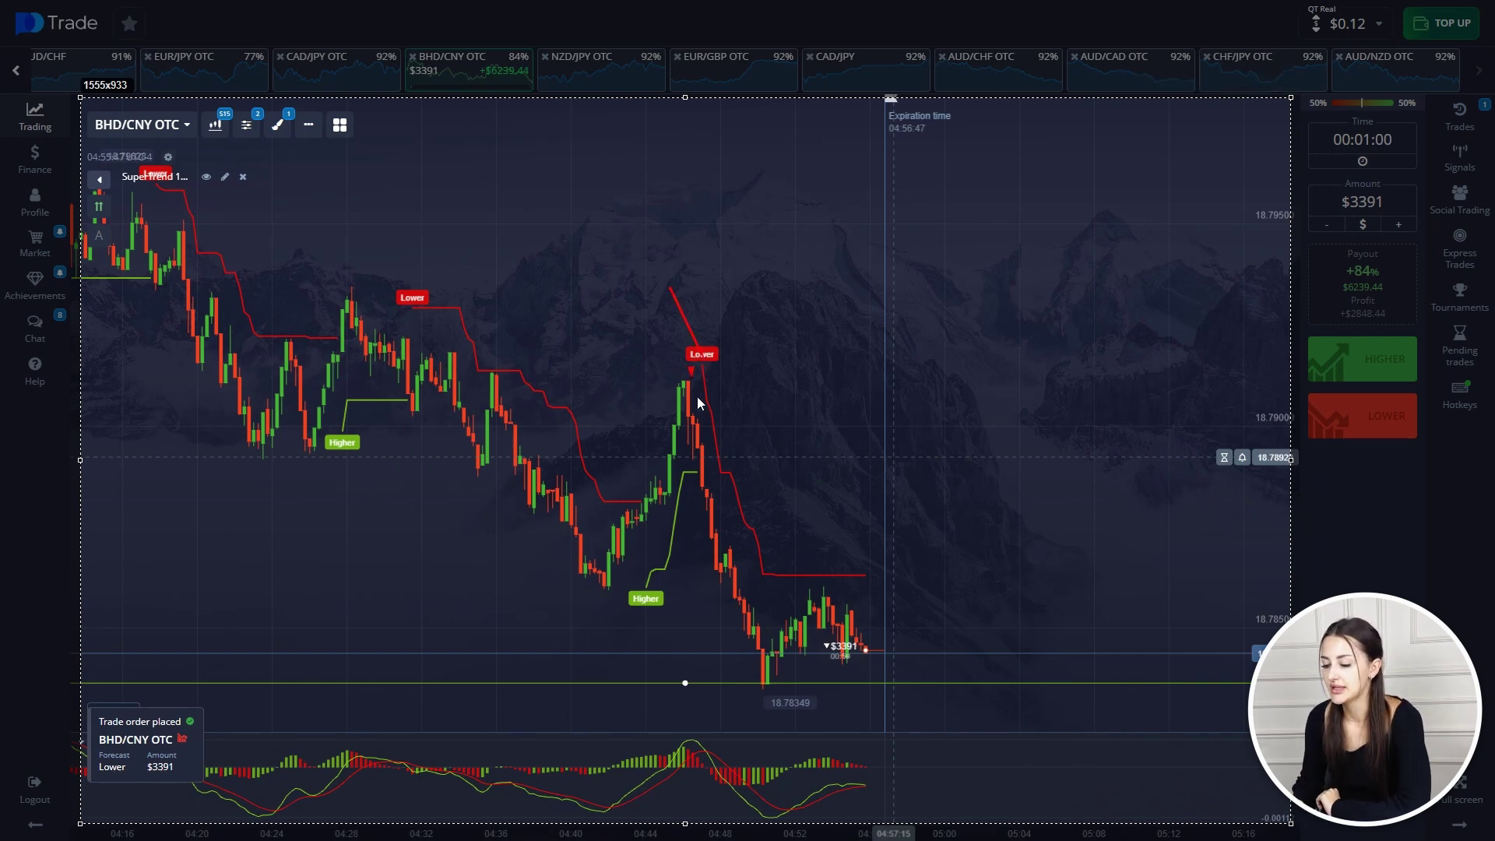
pyautogui.moveTo(766, 641); pyautogui.dragTo(767, 643)
pyautogui.moveTo(670, 687); pyautogui.dragTo(940, 691)
pyautogui.moveTo(763, 688); pyautogui.dragTo(804, 638)
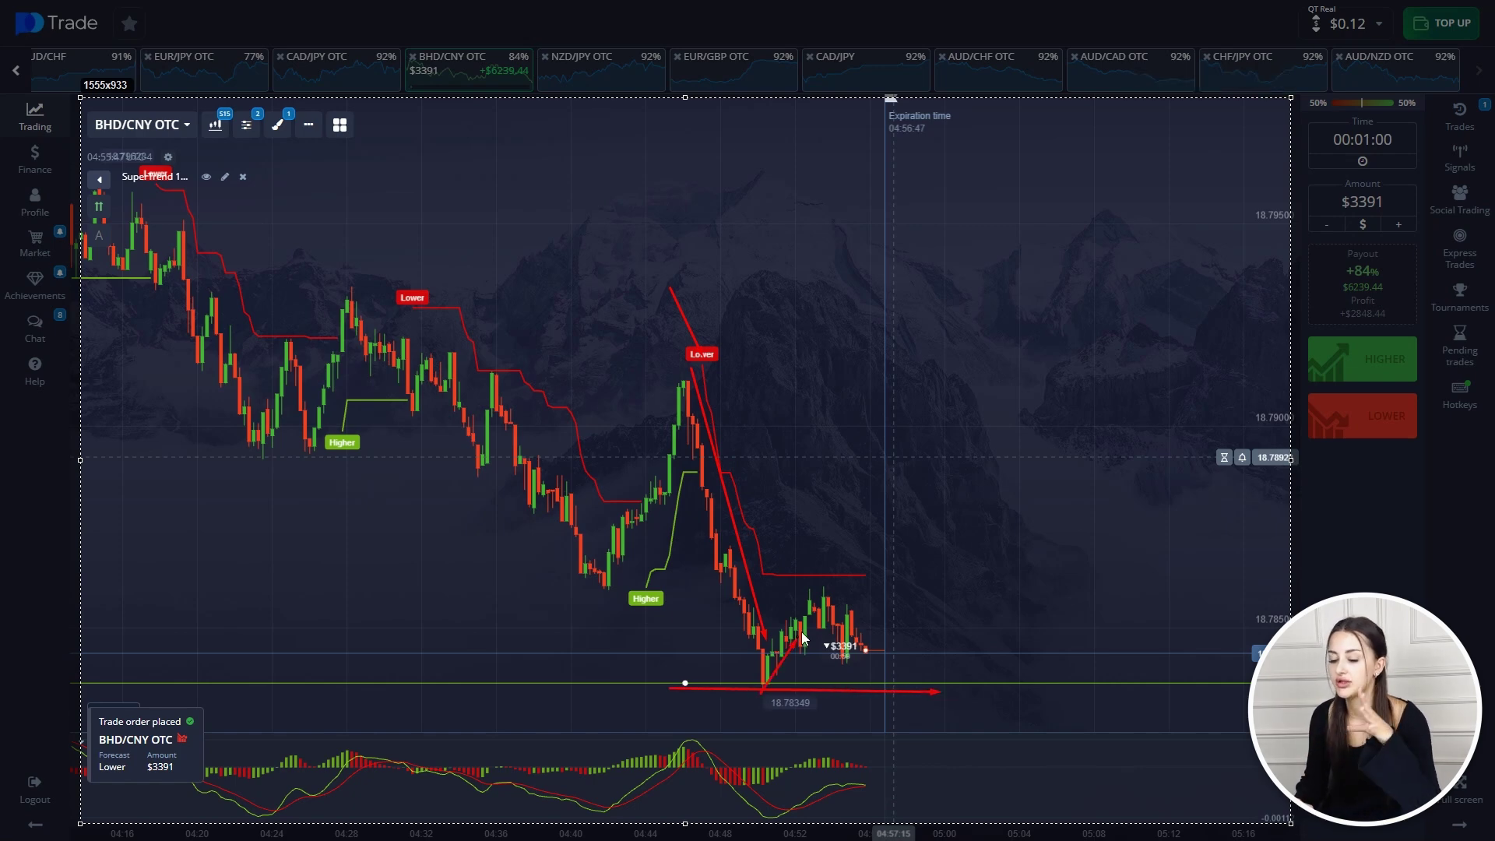
pyautogui.moveTo(895, 721); pyautogui.dragTo(933, 749)
pyautogui.moveTo(306, 278); pyautogui.dragTo(924, 637)
pyautogui.moveTo(1017, 688); pyautogui.dragTo(1018, 685)
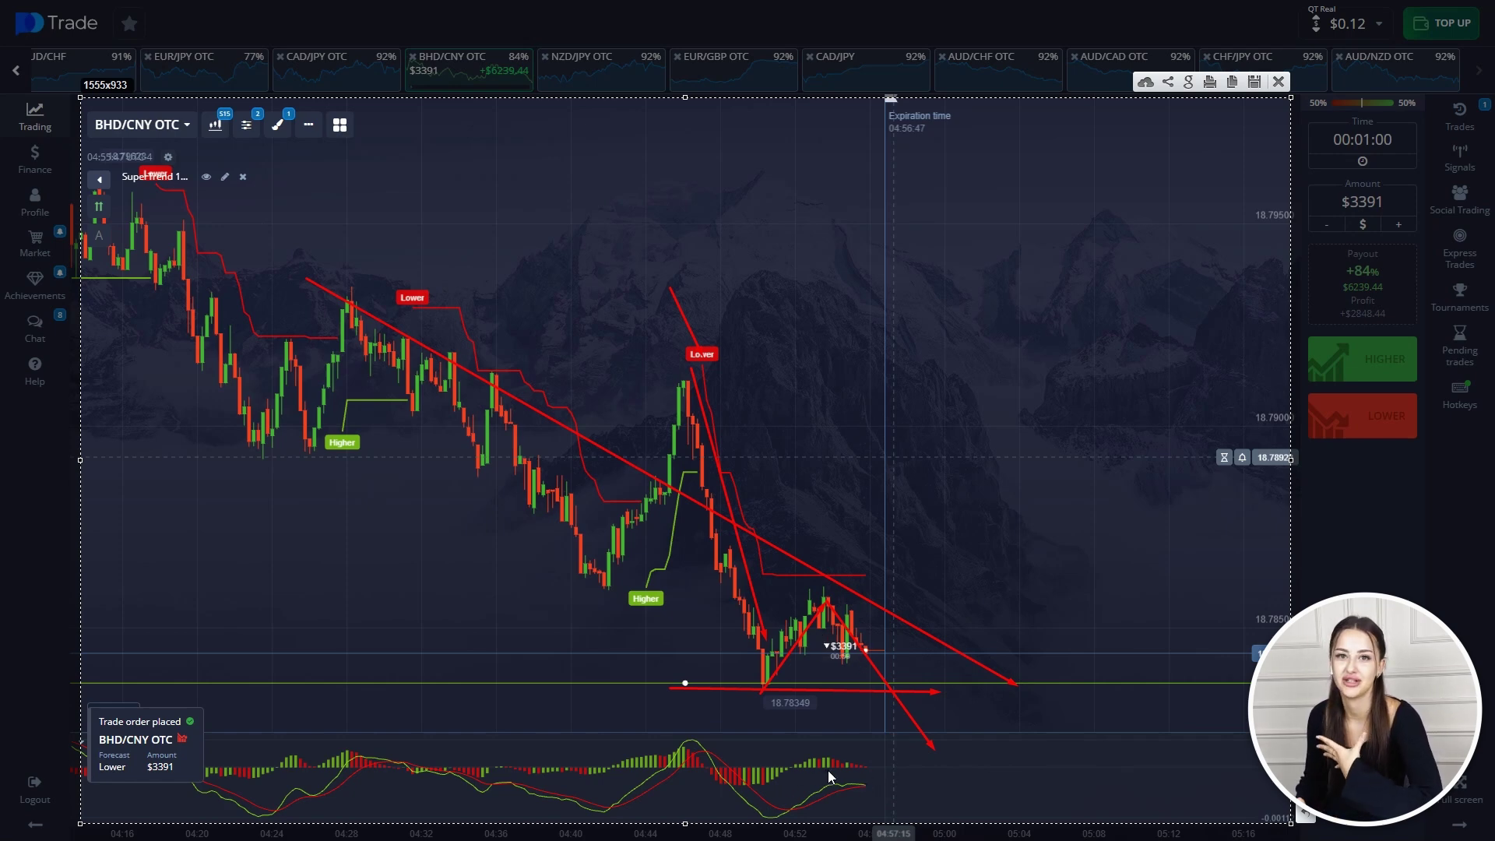
pyautogui.moveTo(854, 755); pyautogui.dragTo(867, 787)
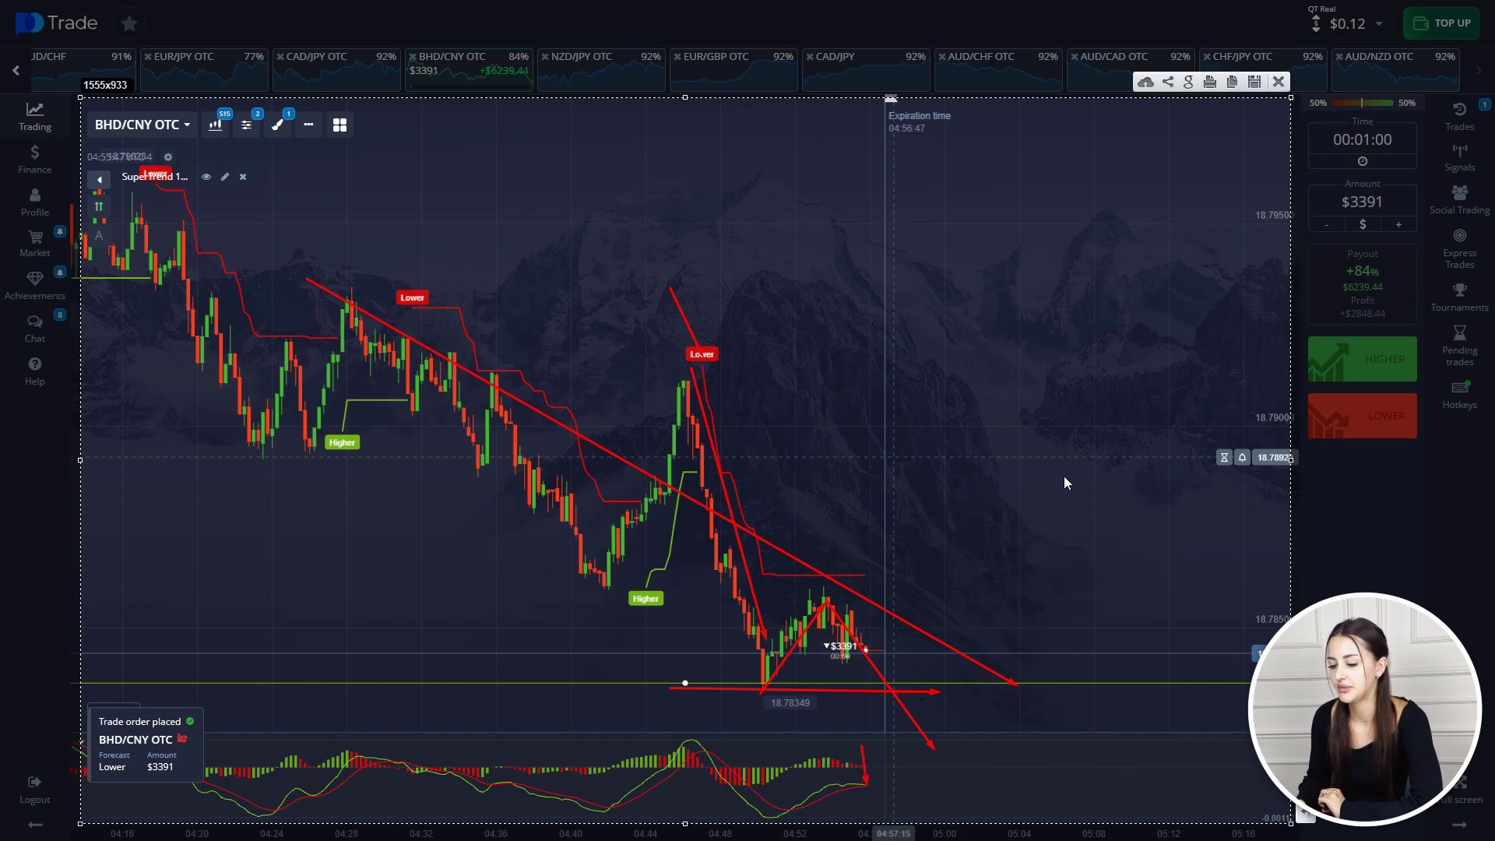
pyautogui.click(1278, 82)
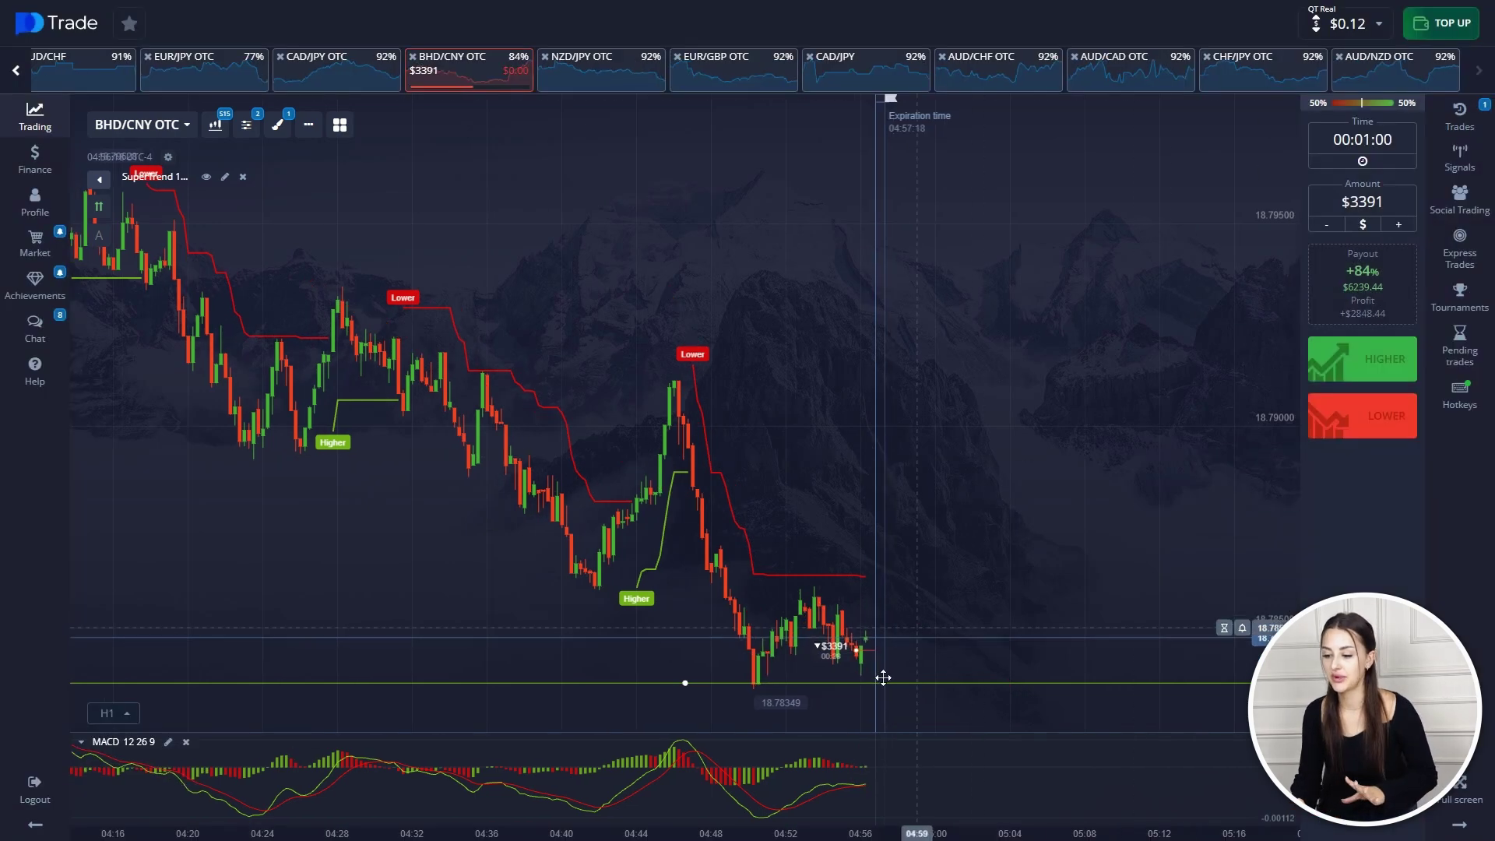
pyautogui.scroll(3, 889, 701)
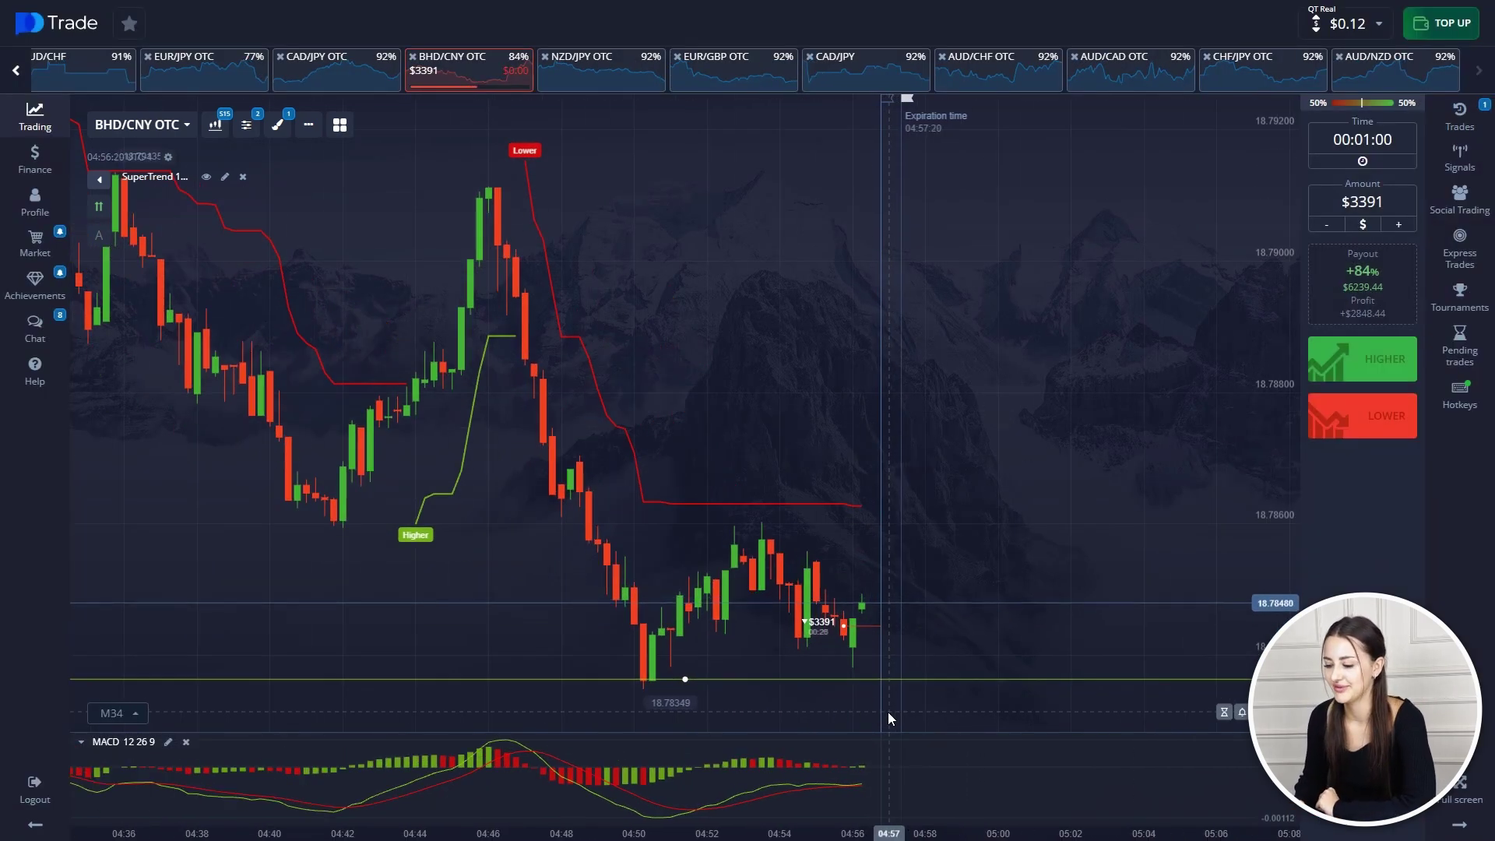